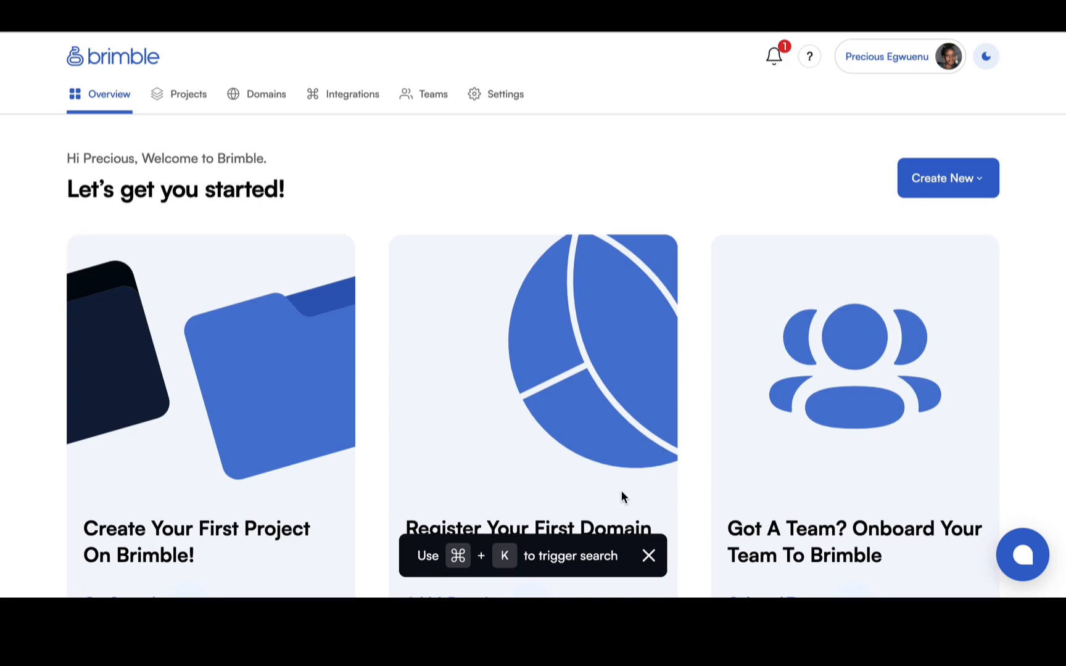
Look over the dashboard overview, including the project, domain and team cards and the coming-soon section.
scroll(621, 497, "down", 1)
scroll(621, 496, "up", 1)
scroll(621, 494, "down", 1)
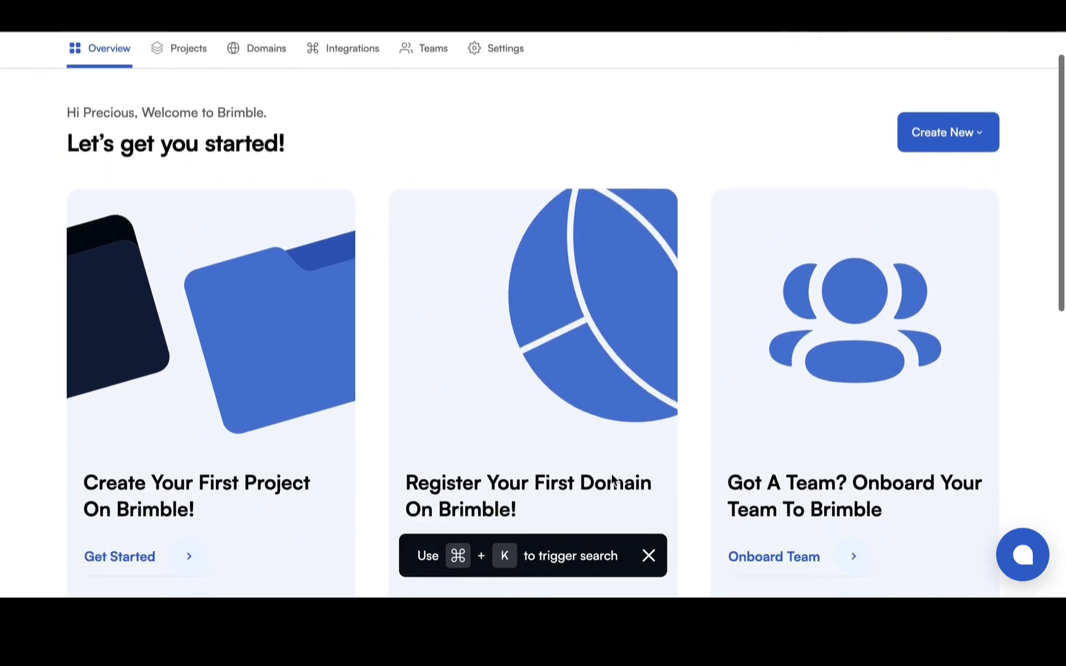
scroll(255, 383, "down", 1)
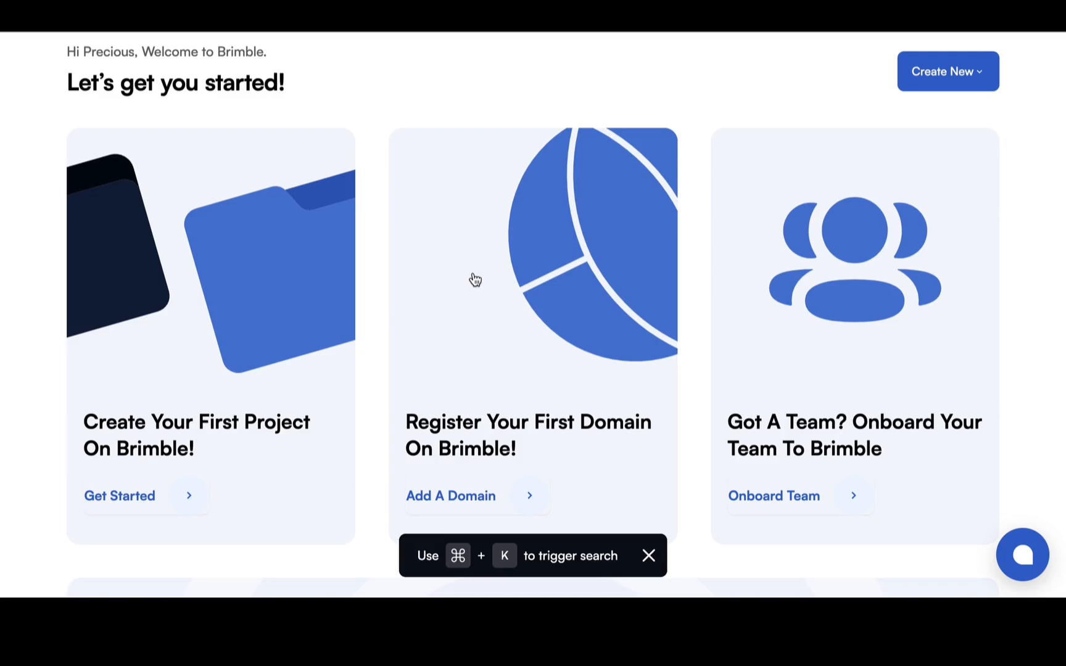
scroll(473, 278, "down", 7)
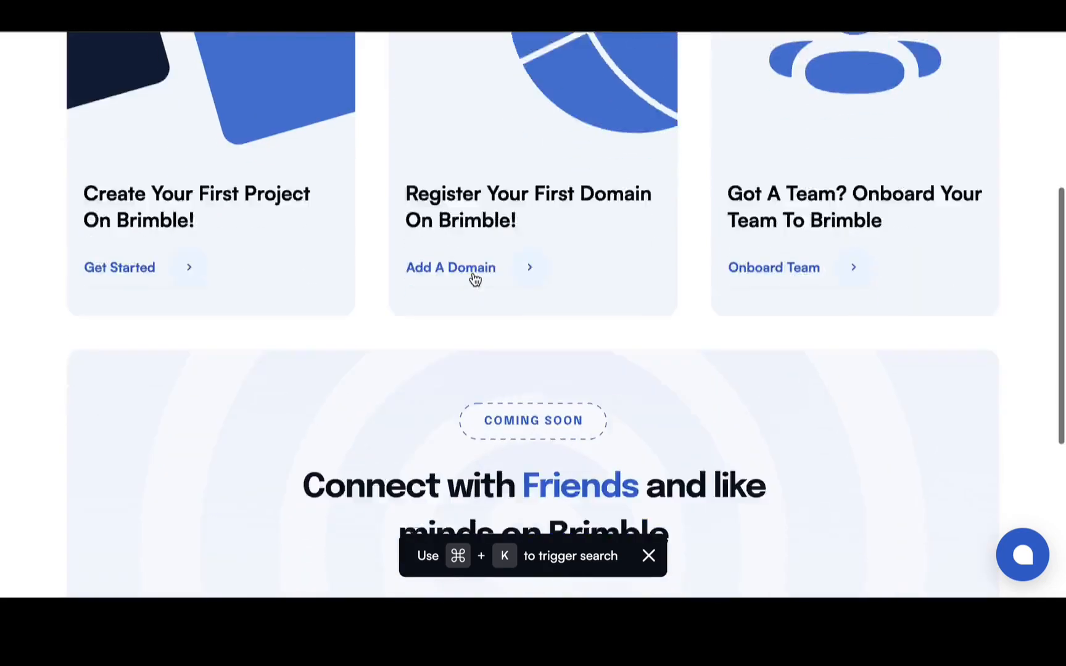
scroll(540, 319, "up", 9)
scroll(539, 319, "down", 15)
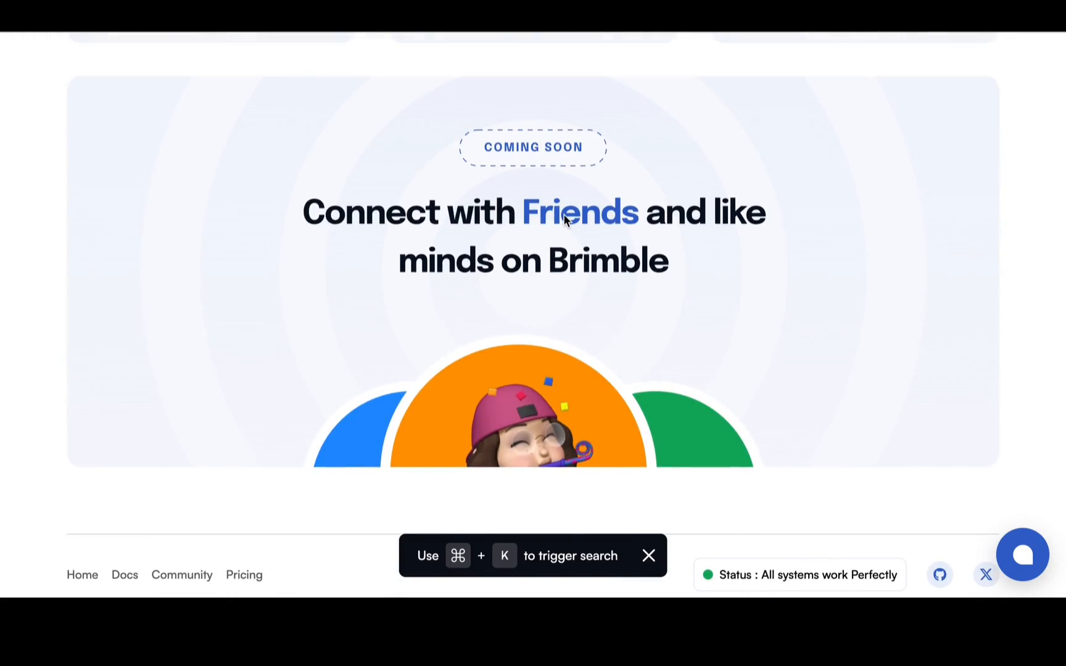
scroll(563, 213, "up", 15)
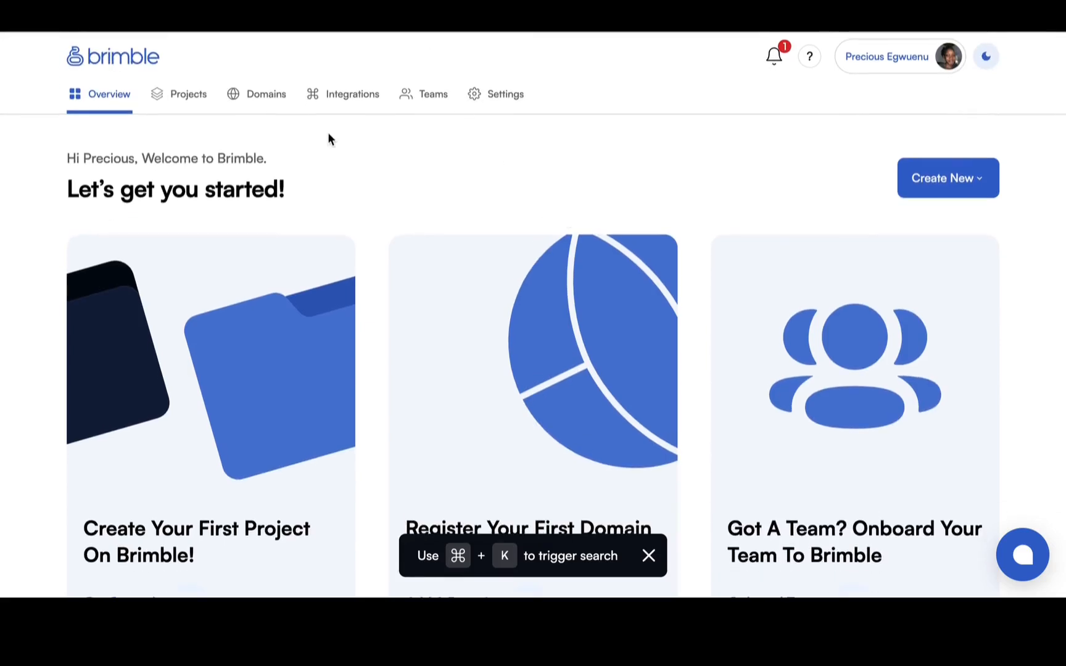
Go to the projects page, dismissing the plan promotion, and start creating a new project.
left_click(184, 96)
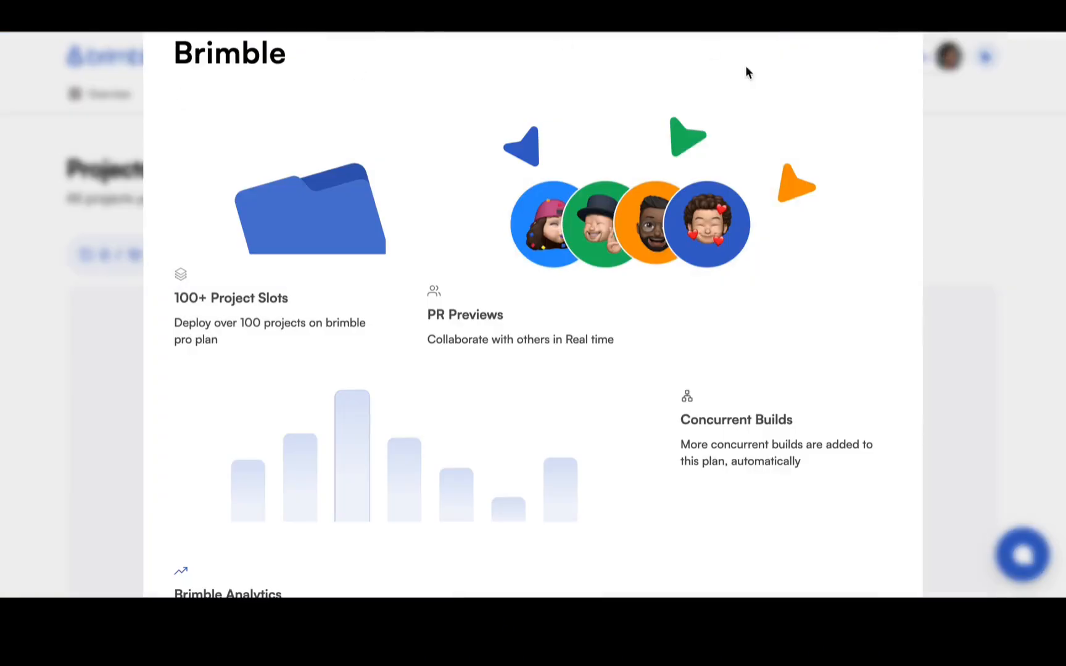
left_click(1064, 153)
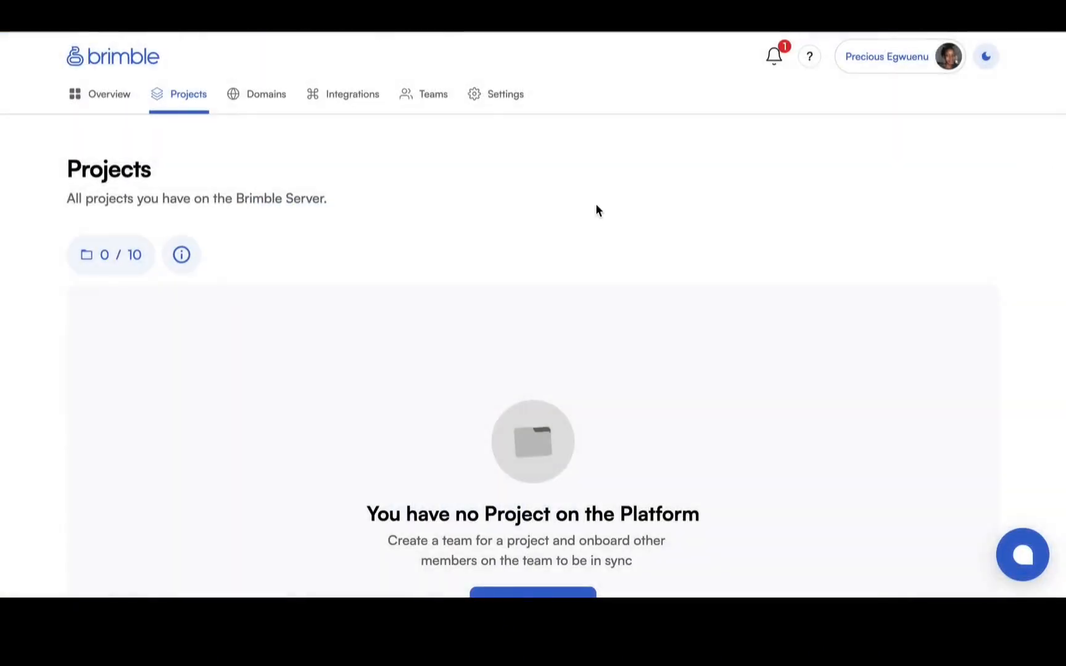
scroll(595, 206, "down", 5)
scroll(595, 207, "up", 5)
scroll(599, 204, "down", 1)
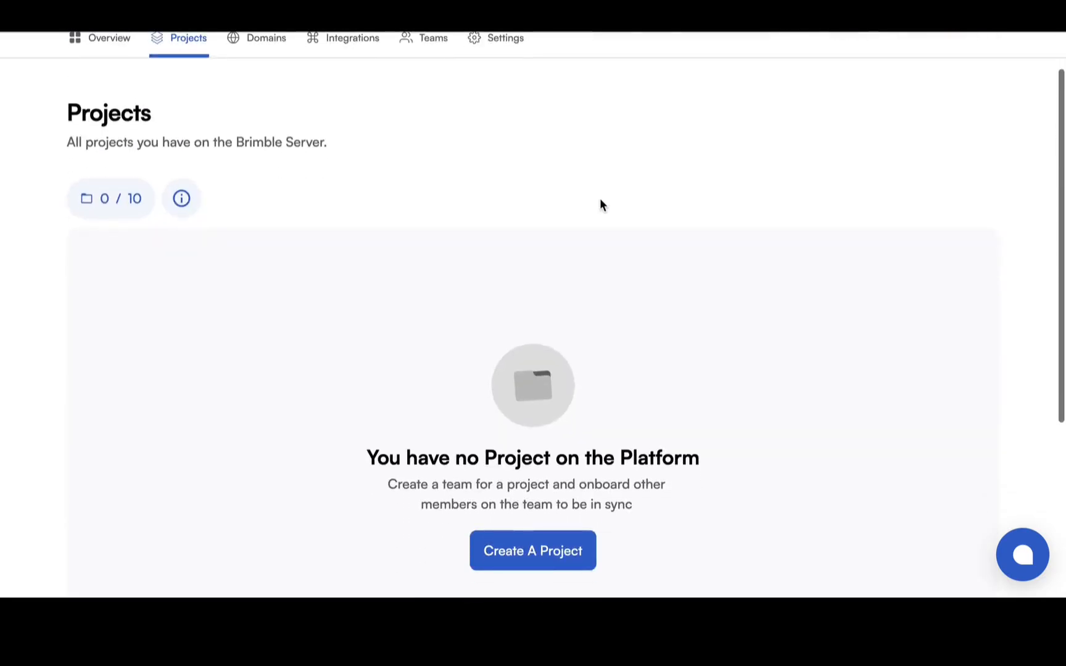
scroll(600, 200, "down", 1)
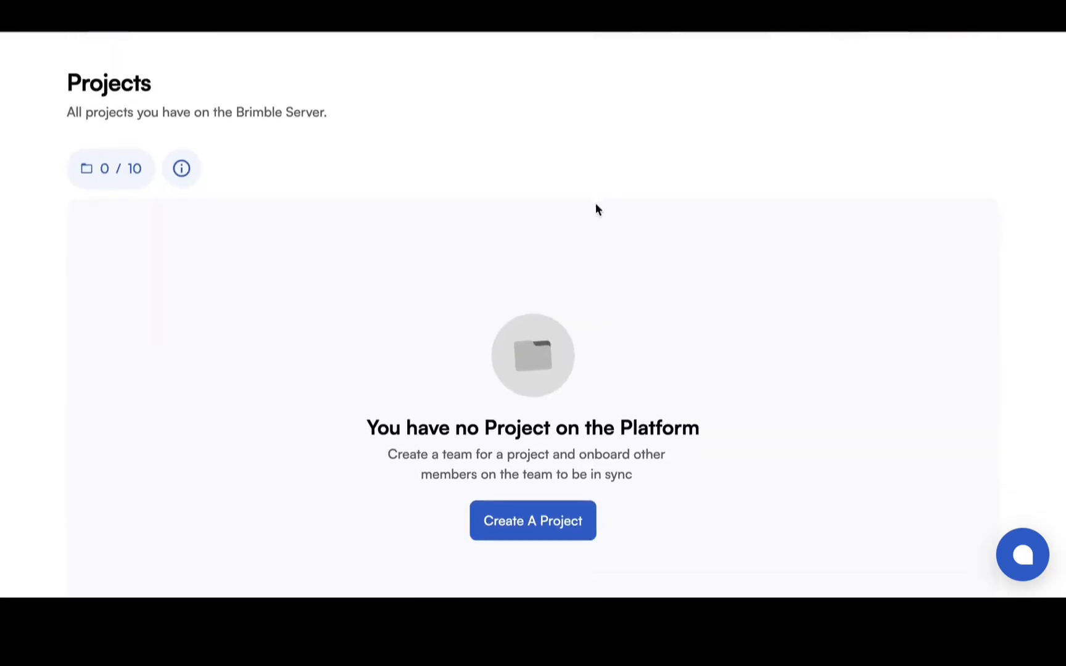
left_click(568, 524)
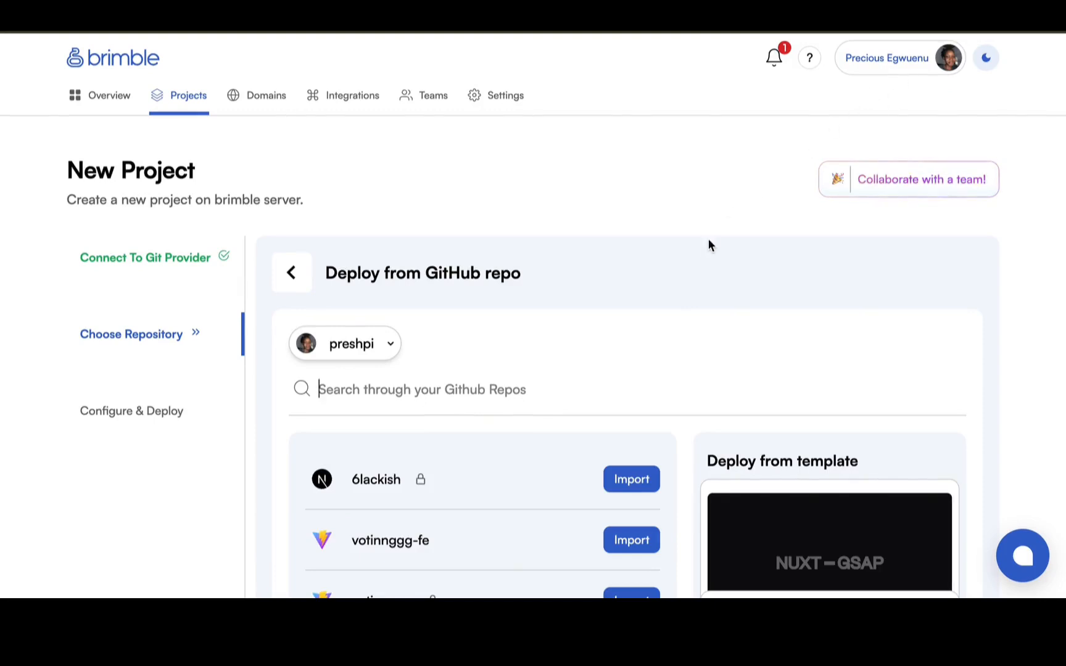
Look through the GitHub repositories available for deployment and import the blackout repository.
scroll(710, 246, "down", 8)
scroll(528, 263, "up", 7)
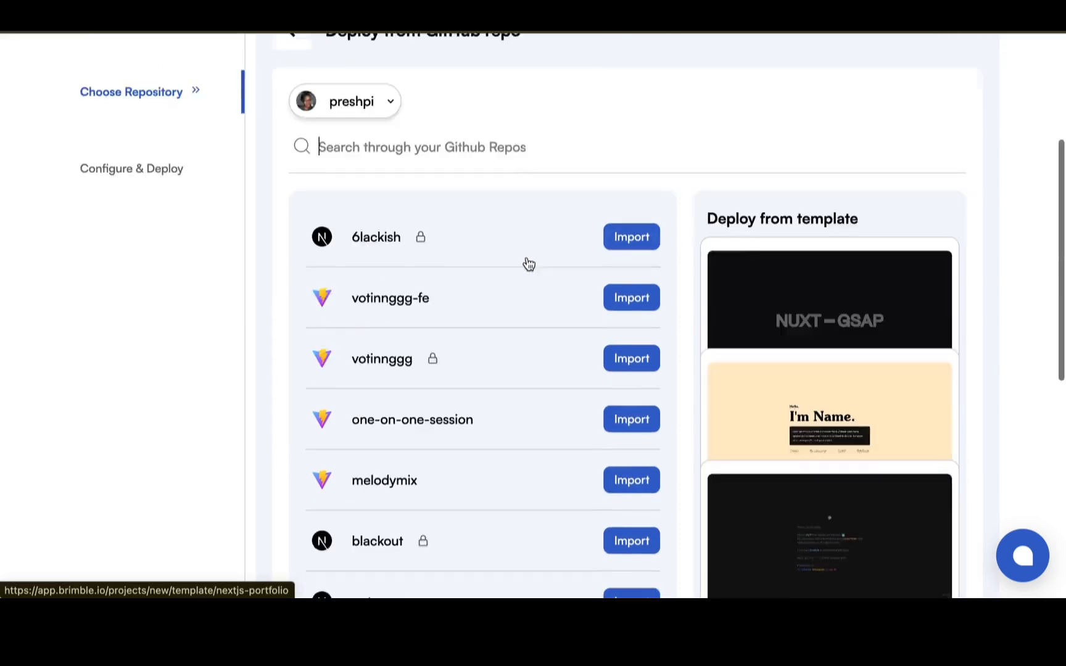
scroll(528, 264, "down", 2)
scroll(527, 326, "down", 2)
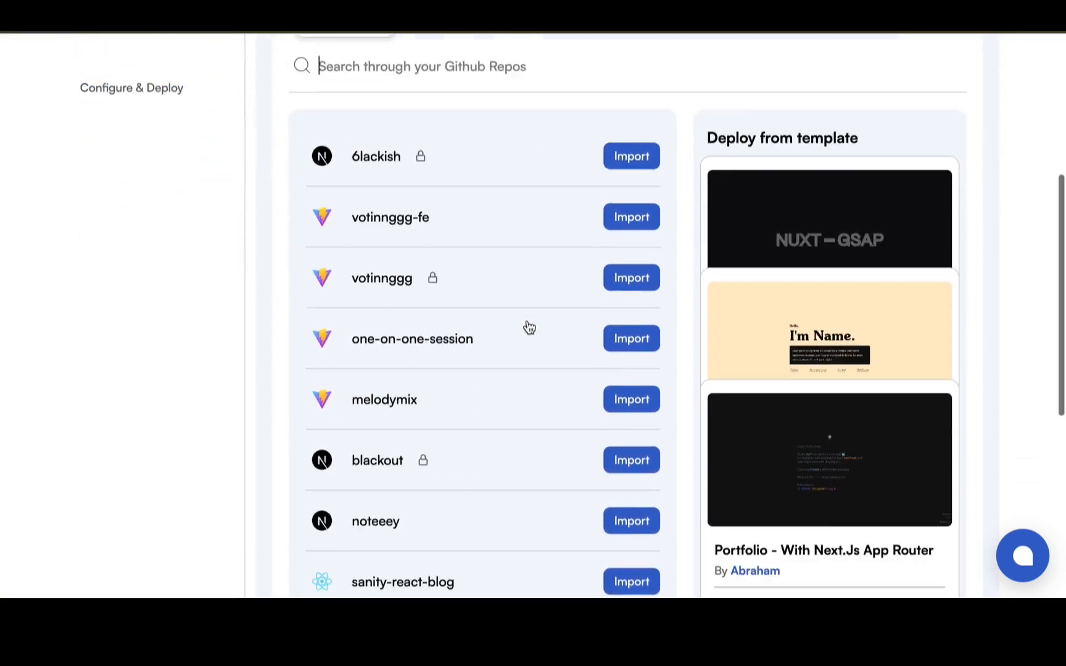
scroll(532, 312, "down", 1)
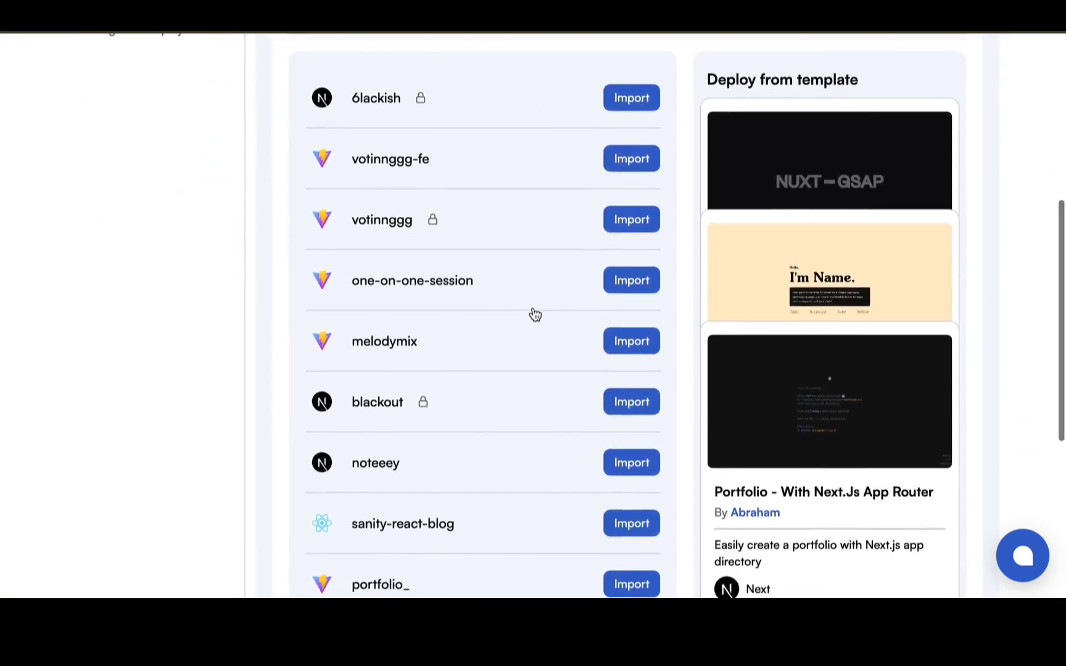
scroll(530, 318, "up", 3)
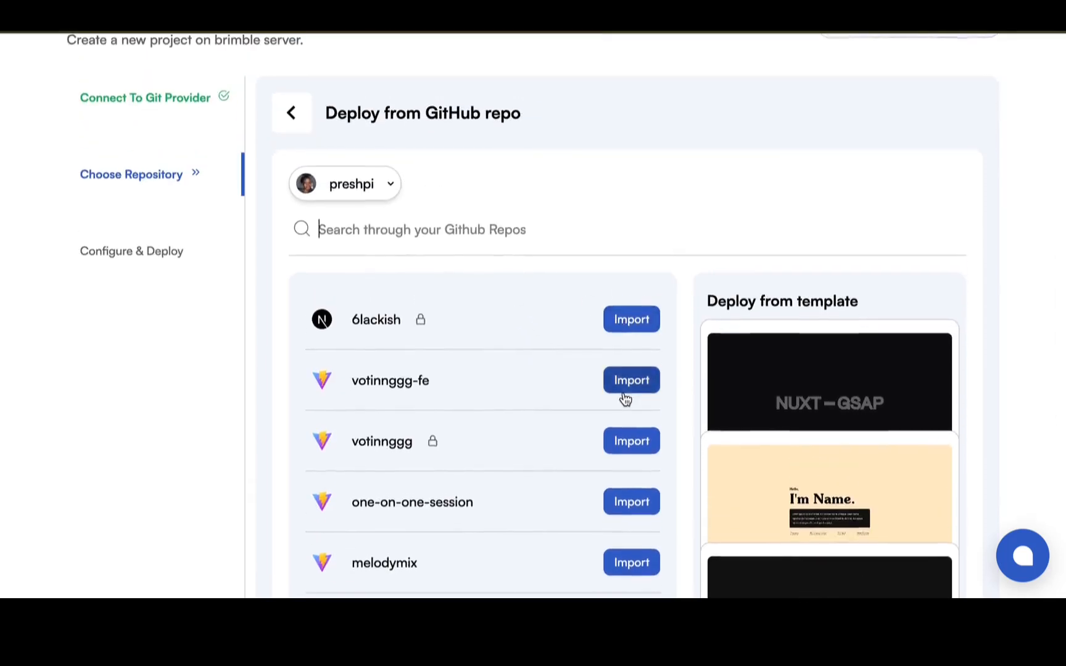
scroll(624, 400, "down", 7)
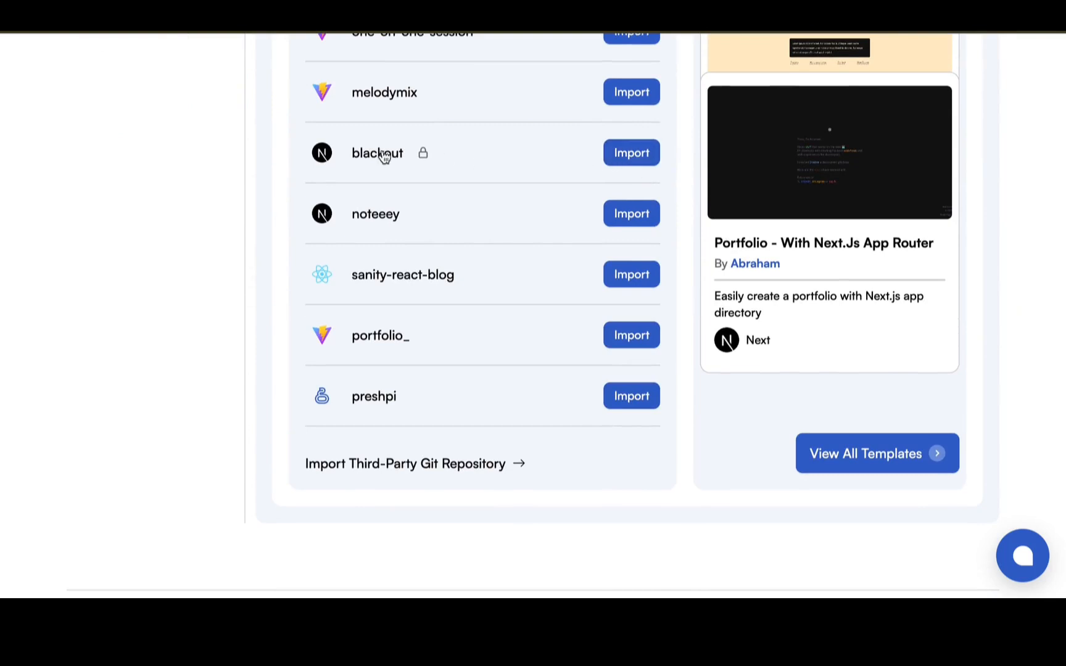
left_click(633, 155)
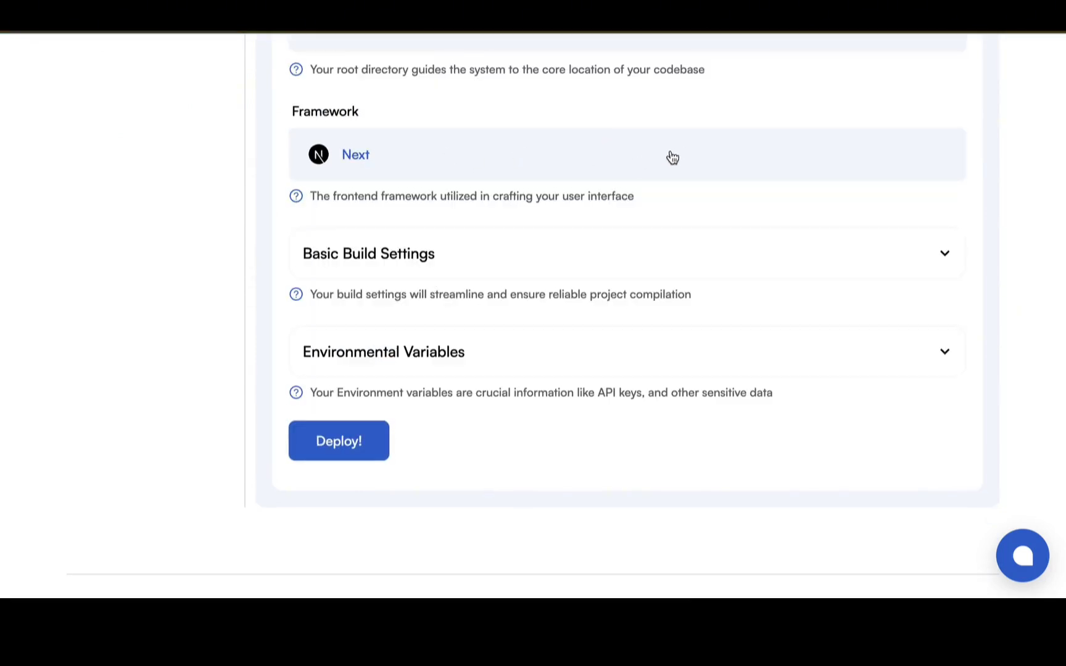
Review the project's deployment configuration and confirm main as the branch to deploy.
scroll(668, 162, "up", 5)
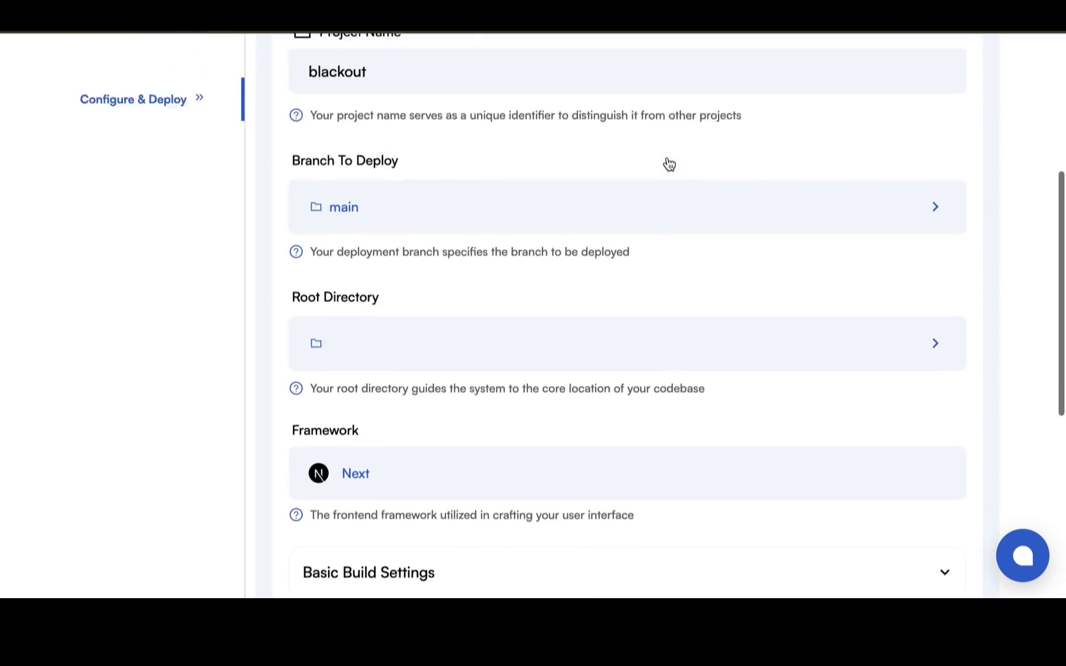
scroll(666, 158, "down", 6)
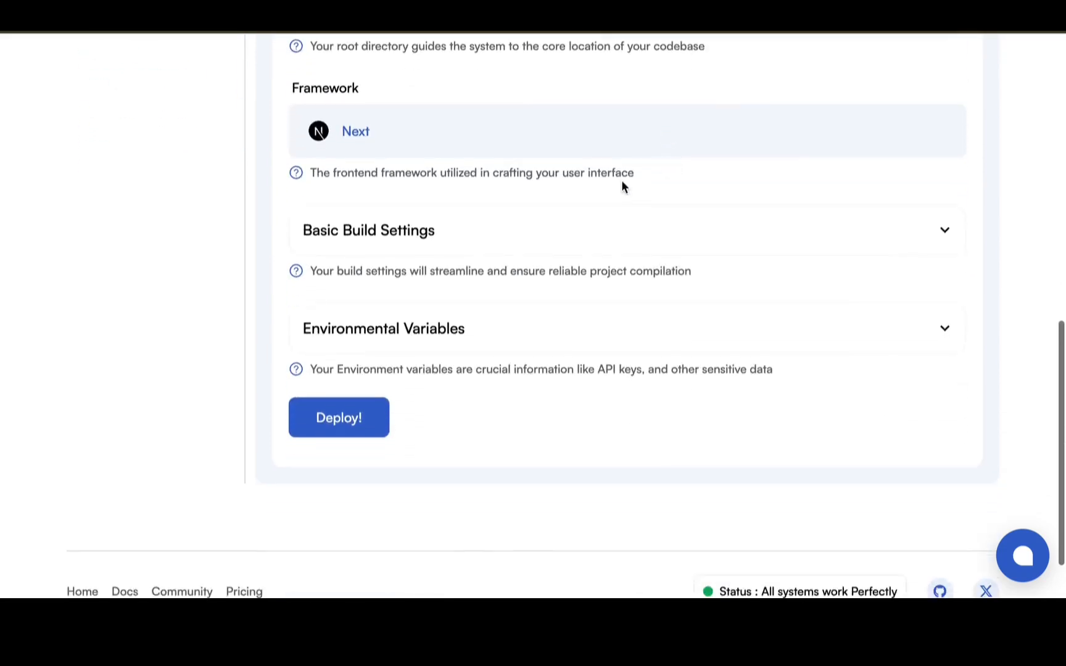
scroll(621, 185, "up", 8)
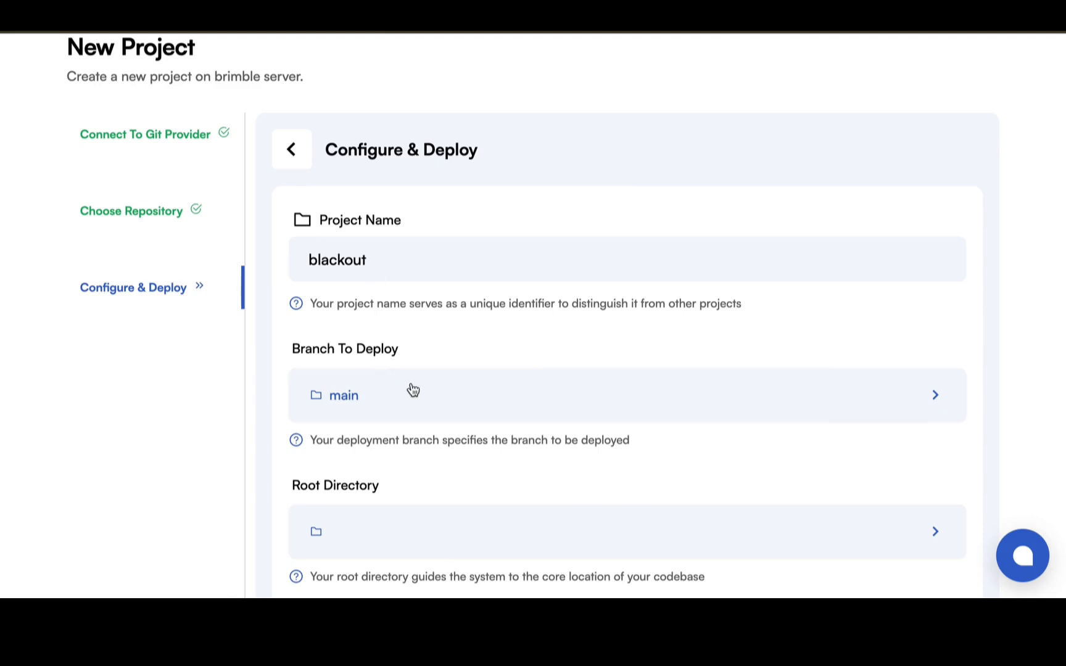
left_click(425, 401)
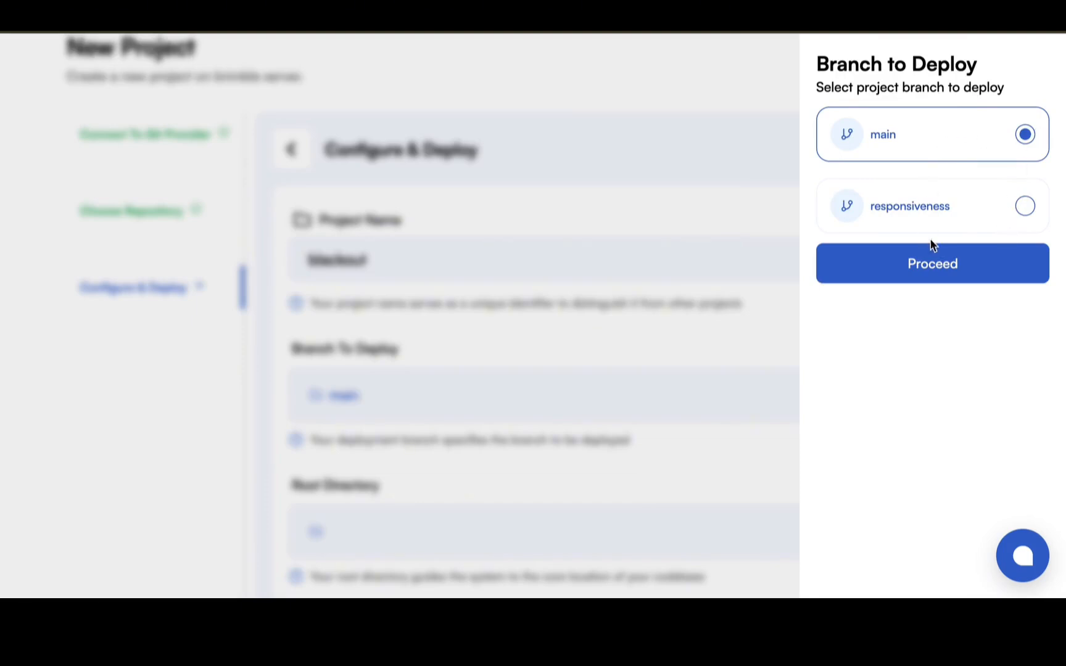
left_click(943, 262)
Examine the available framework options for the project and close the list with Next still selected.
scroll(830, 365, "down", 2)
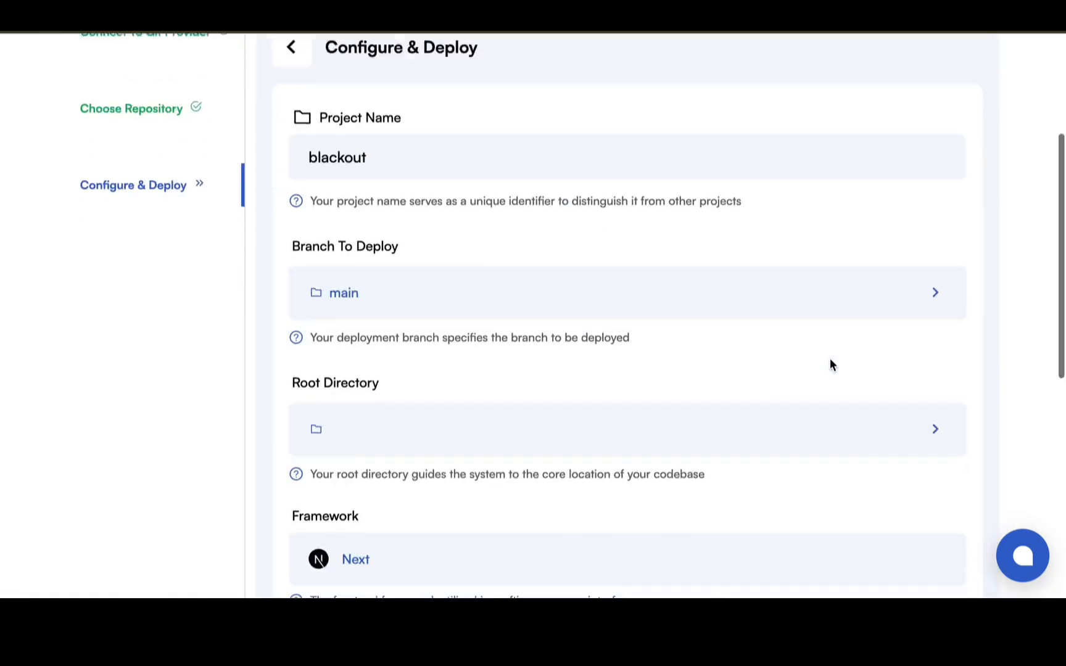
scroll(830, 365, "down", 4)
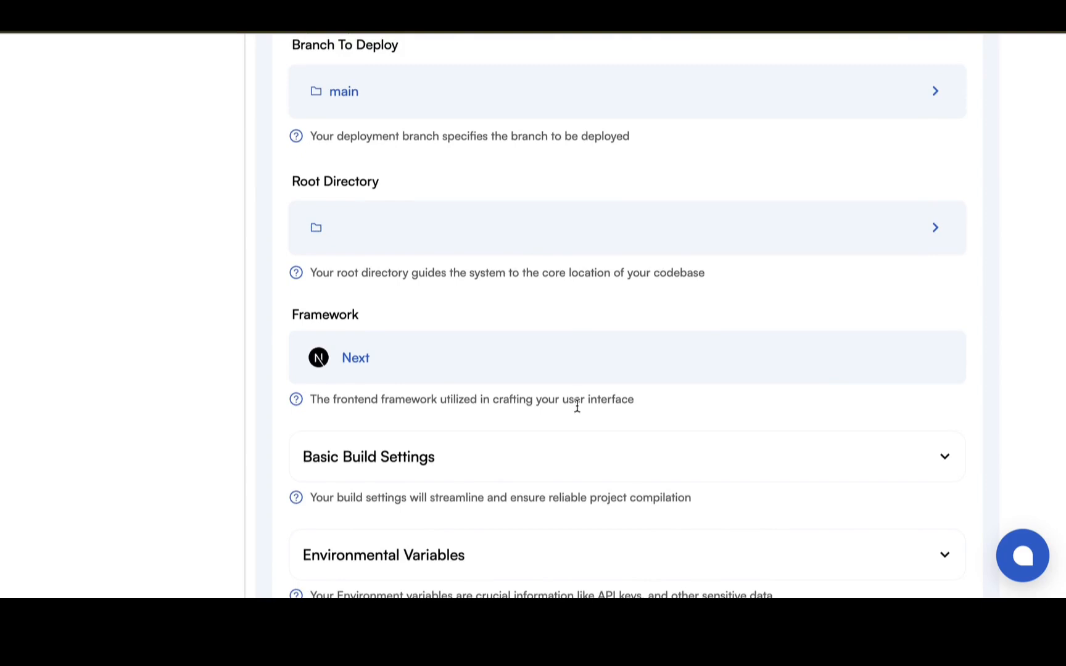
left_click(615, 360)
scroll(577, 469, "down", 2)
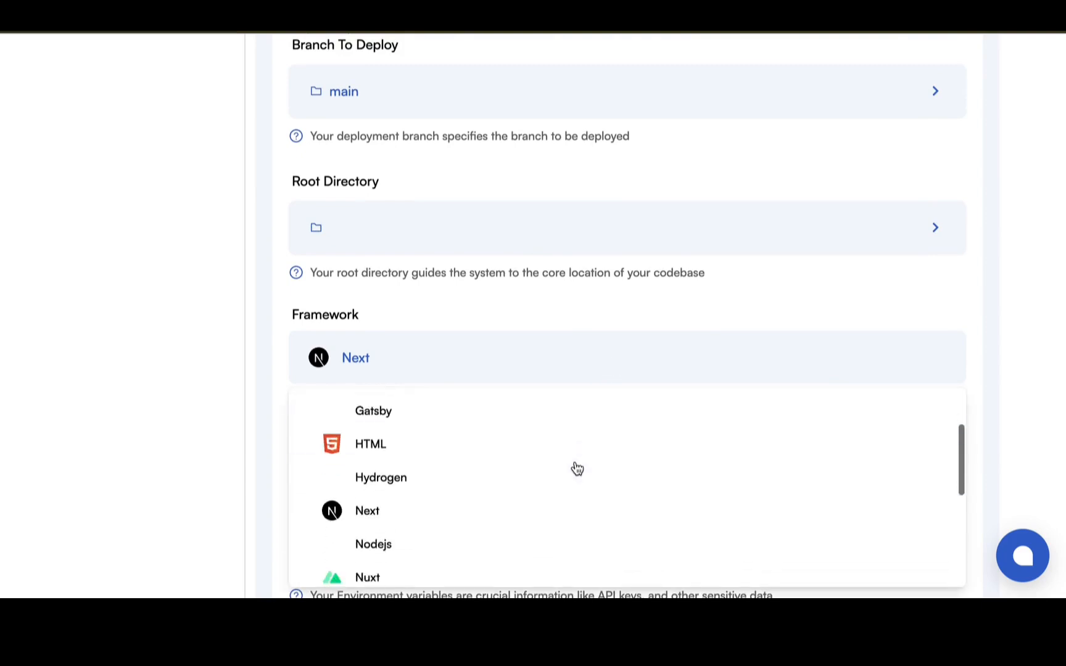
scroll(576, 468, "down", 8)
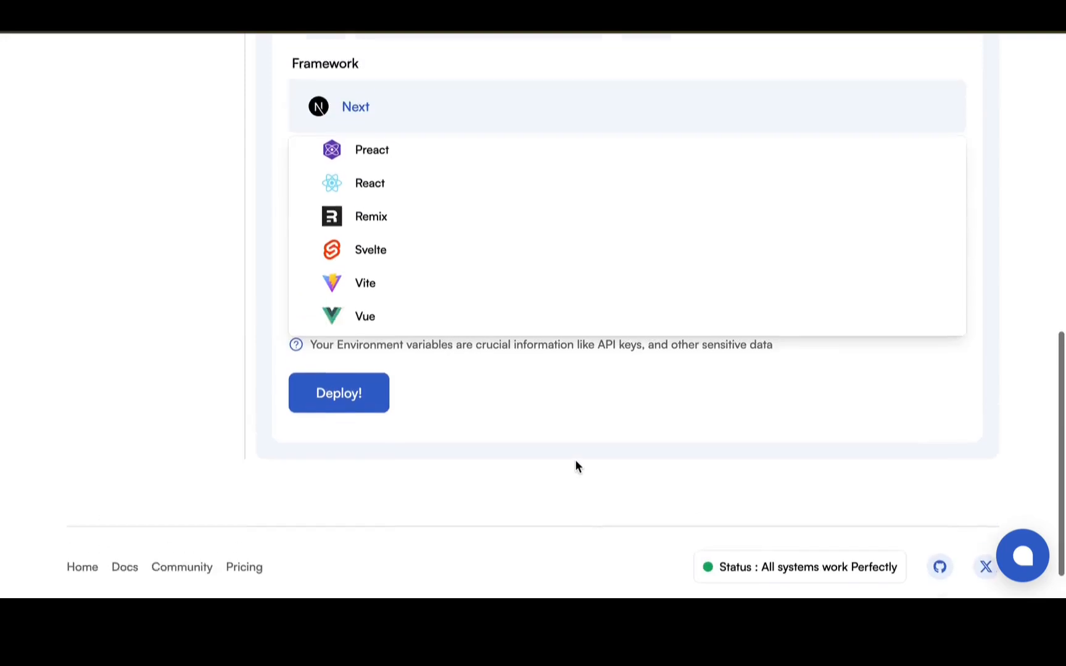
scroll(564, 436, "up", 1)
scroll(552, 316, "up", 6)
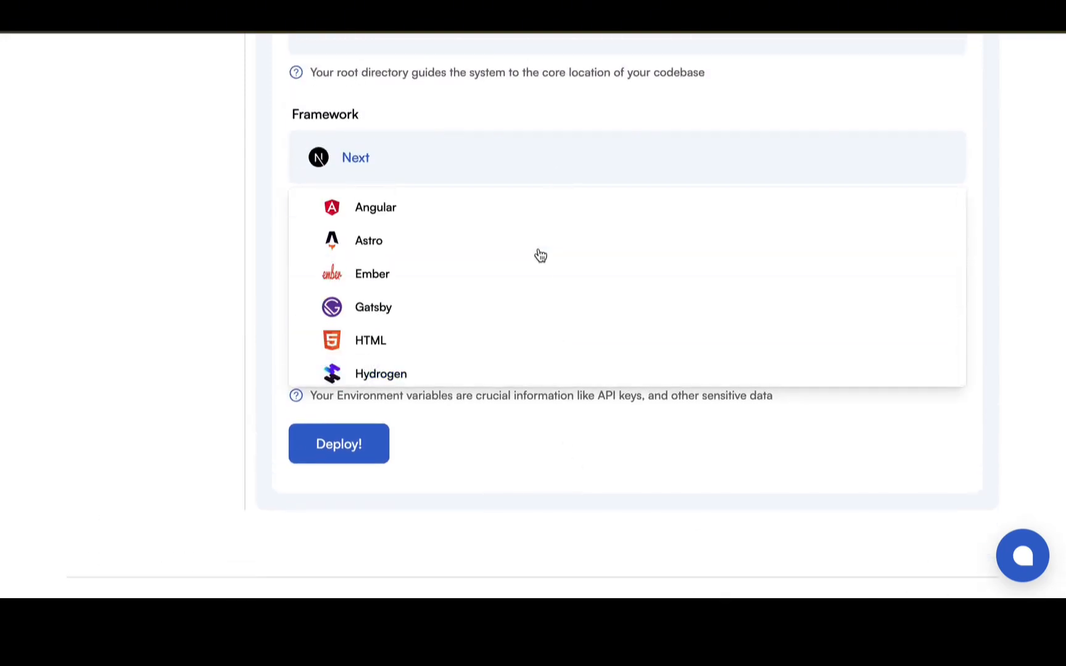
left_click(633, 108)
Expand the basic build settings and set the install command to "npm install".
scroll(445, 240, "down", 2)
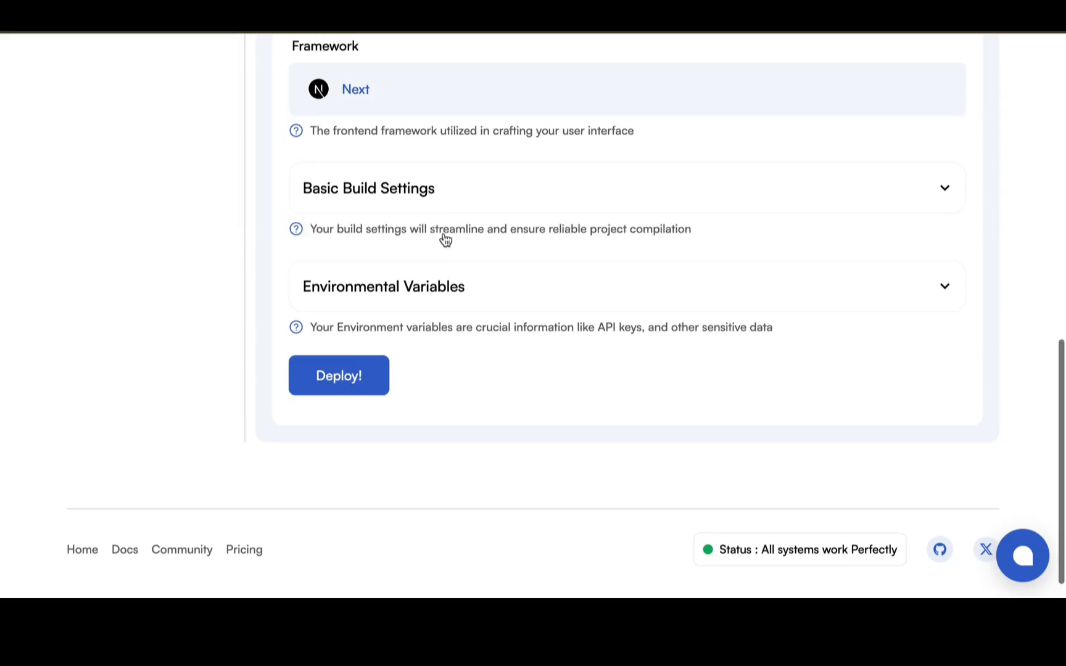
left_click(487, 187)
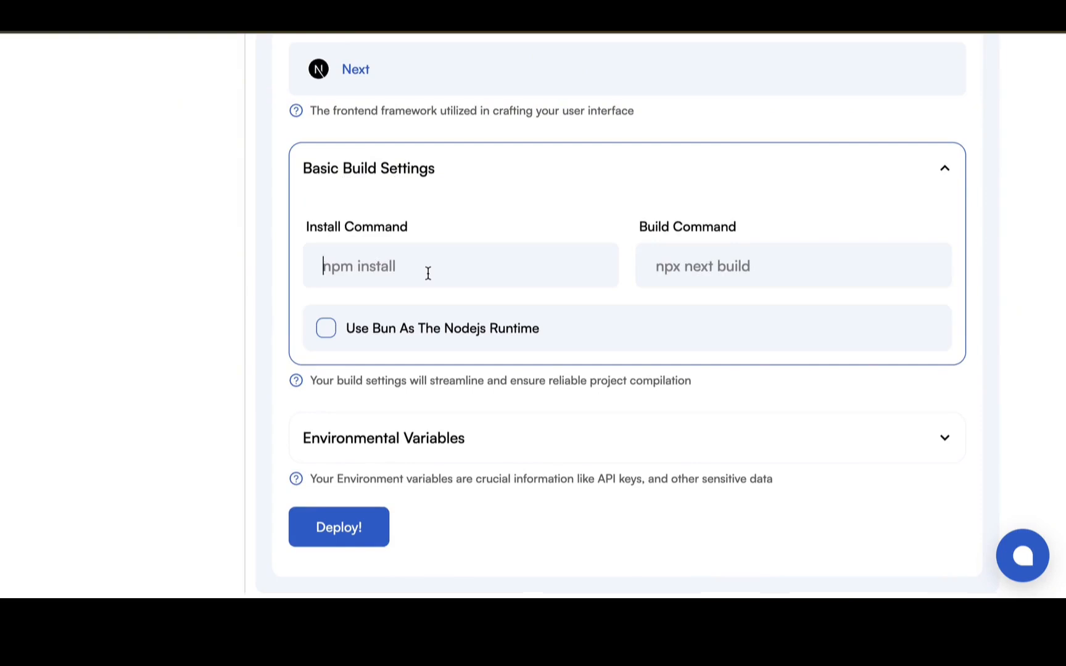
type("npm install")
Set the build command to "npx next build" in the basic build settings.
left_click(787, 285)
type("m")
key("BackSpace")
type("np")
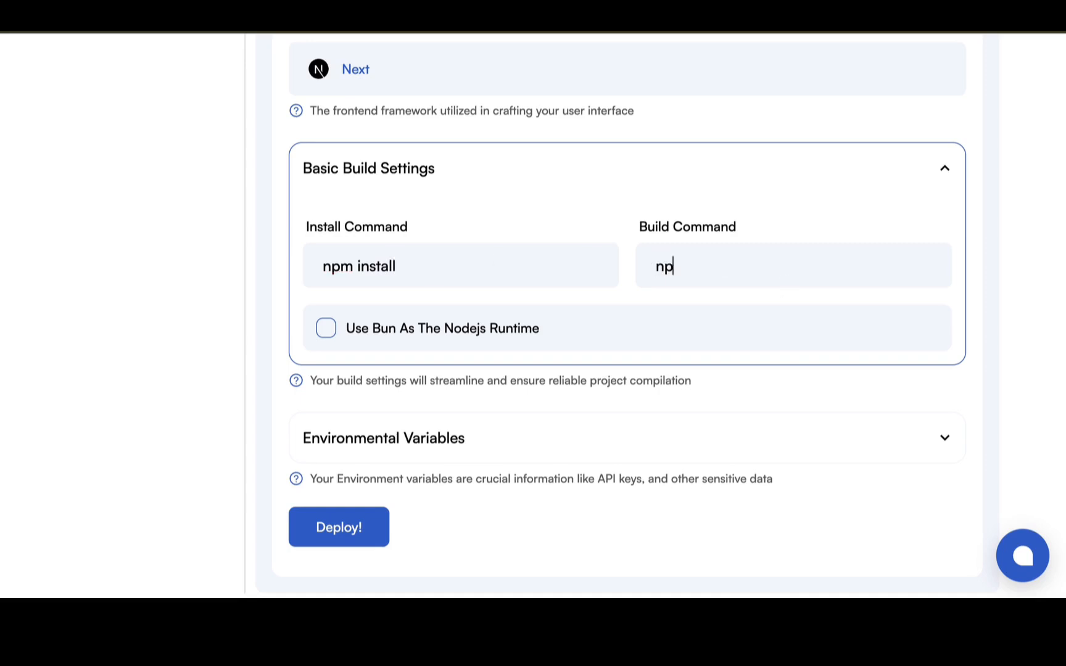
type("x")
key("BackSpace")
key("BackSpace")
key("BackSpace")
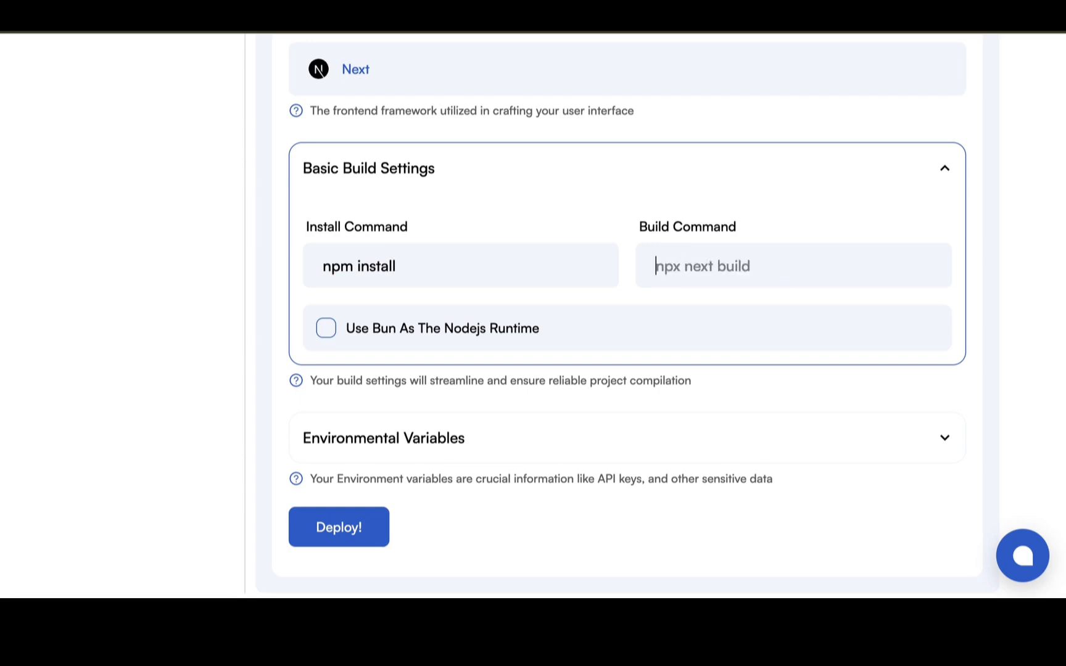
type("npx")
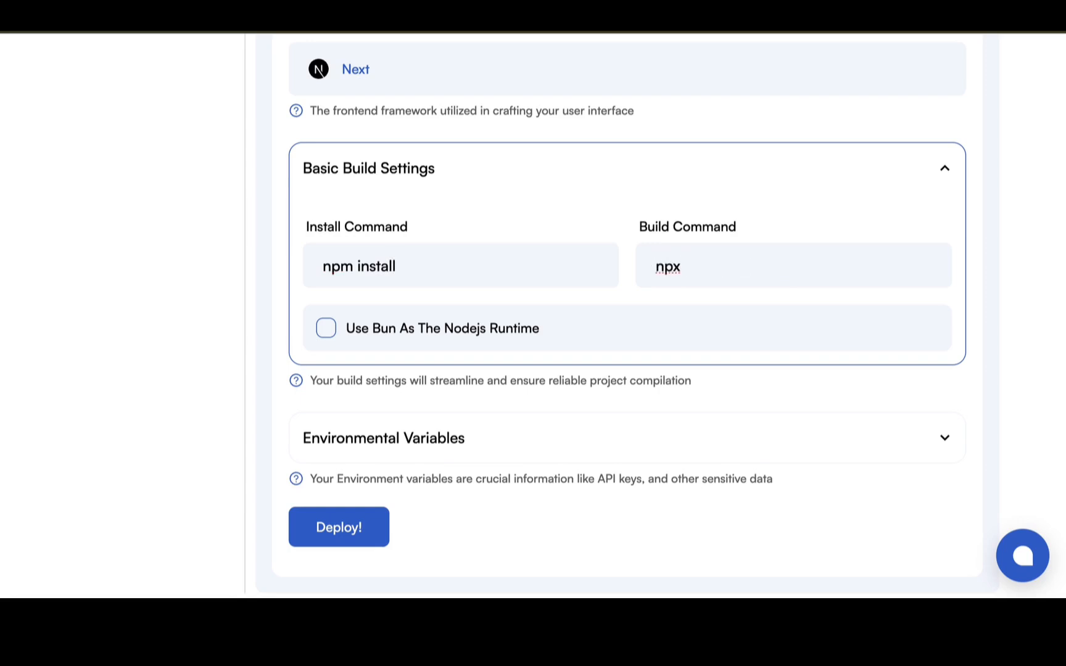
key("super+Tab")
key("BackSpace")
key("BackSpace")
type("npx next build")
Expand the environmental variables and copy the variable's name from the .env.local file in VS Code into the first variable's key.
scroll(531, 353, "down", 2)
scroll(530, 354, "down", 3)
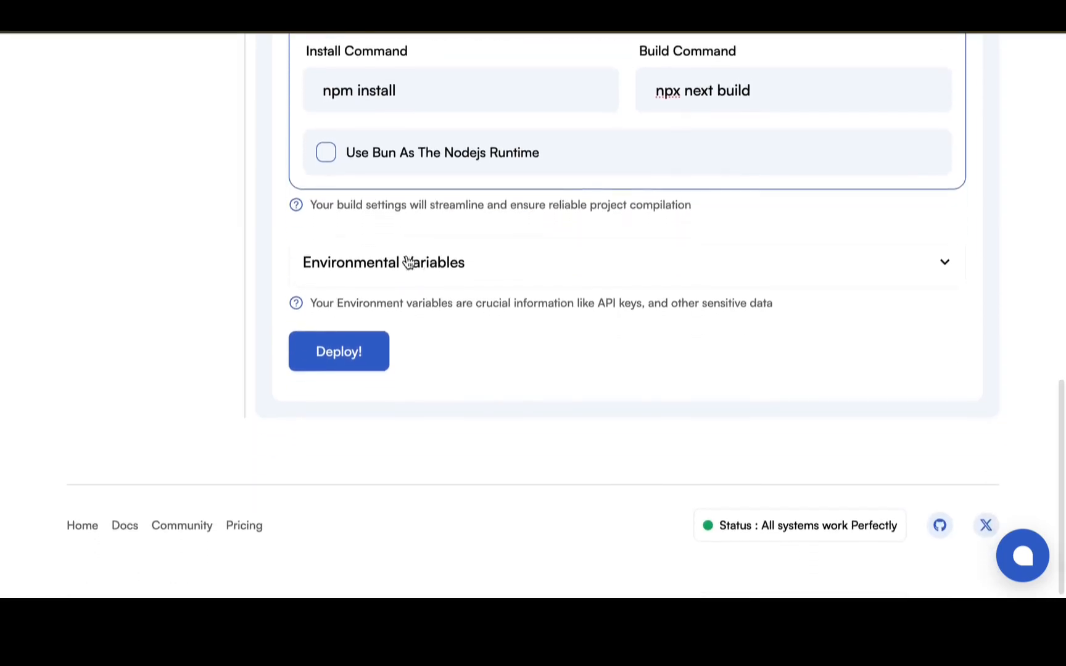
left_click(479, 268)
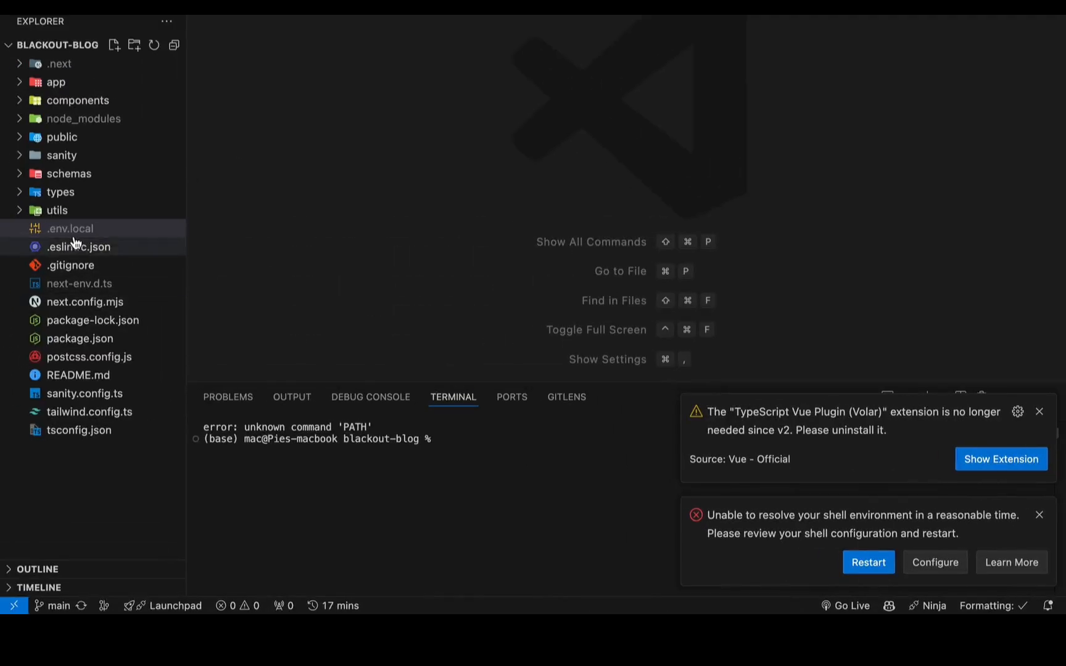
left_click(72, 234)
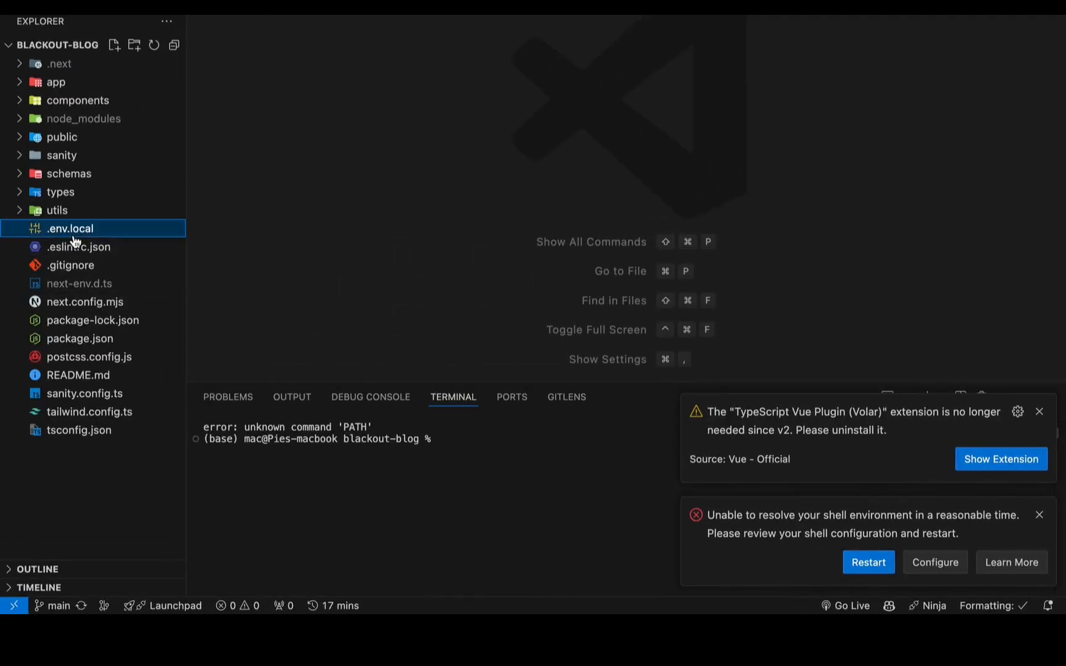
left_click_drag(370, 33, 239, 33)
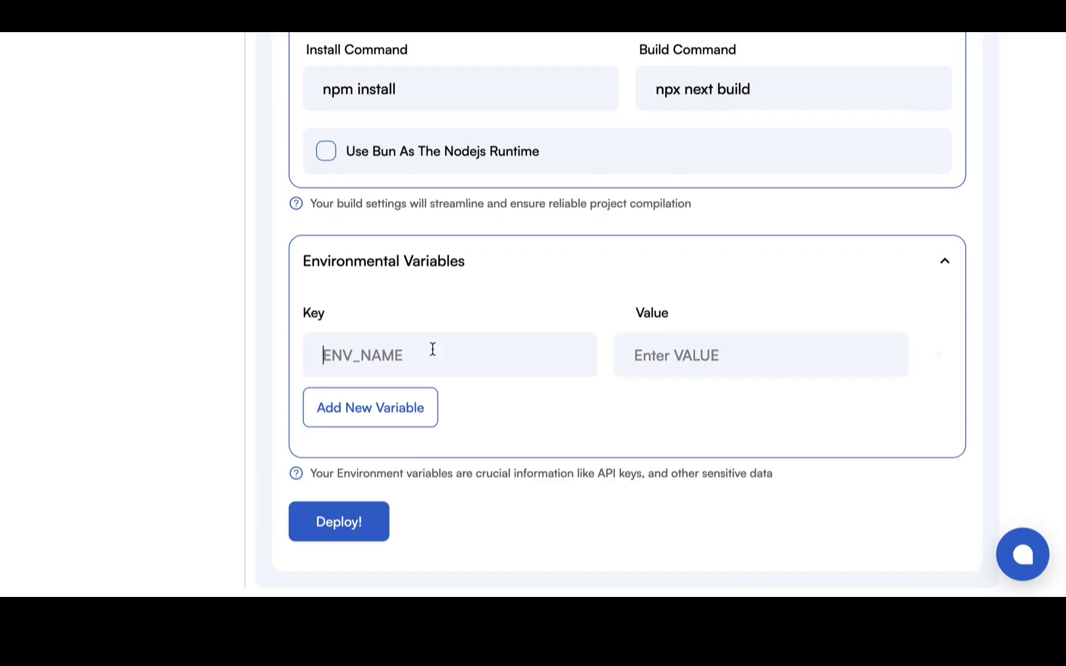
type("NEXT_PUBLIC_API_TOKEN")
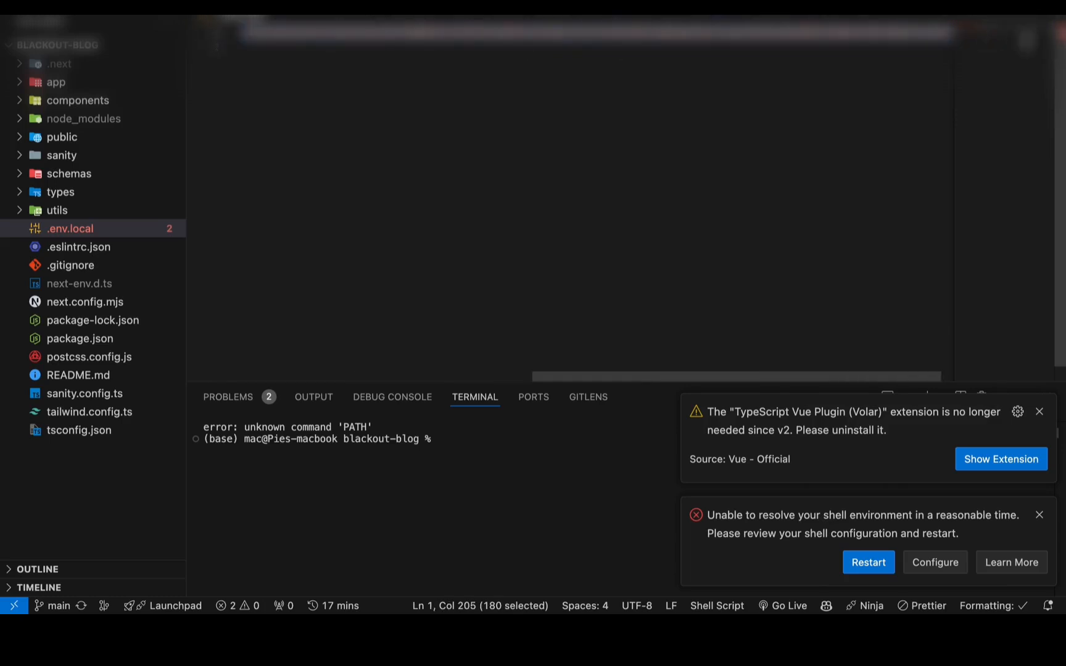
Copy the API token from the .env.local file in VS Code into the value of the NEXT_PUBLIC_API_TOKEN variable on Brimble.
left_click_drag(1026, 40, 1060, 29)
scroll(883, 47, "right", 1)
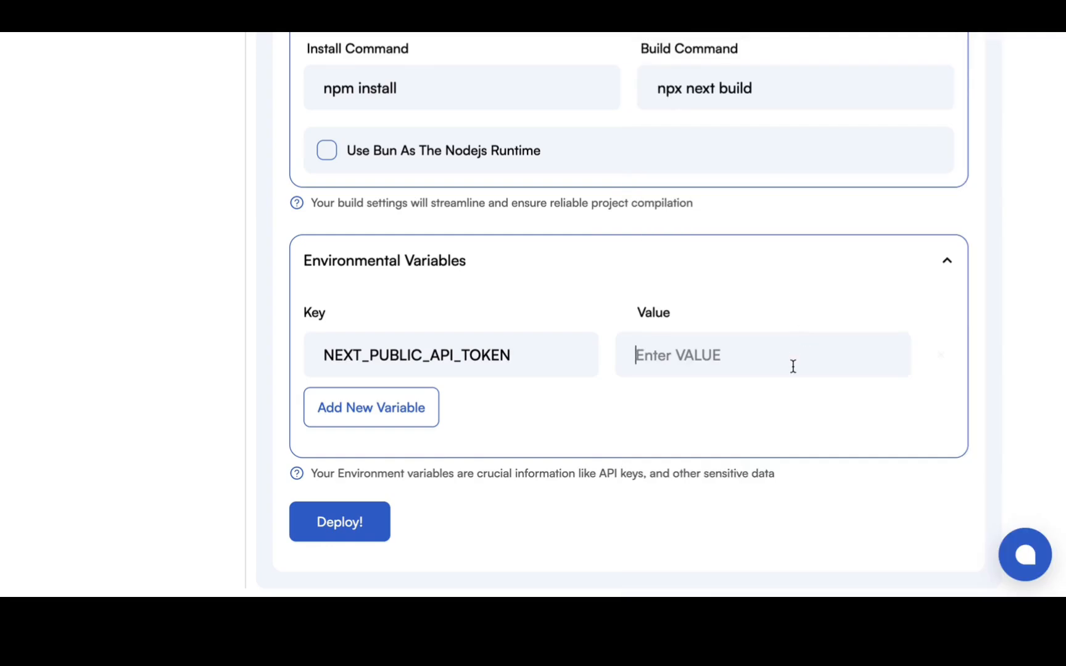
key("ctrl+v")
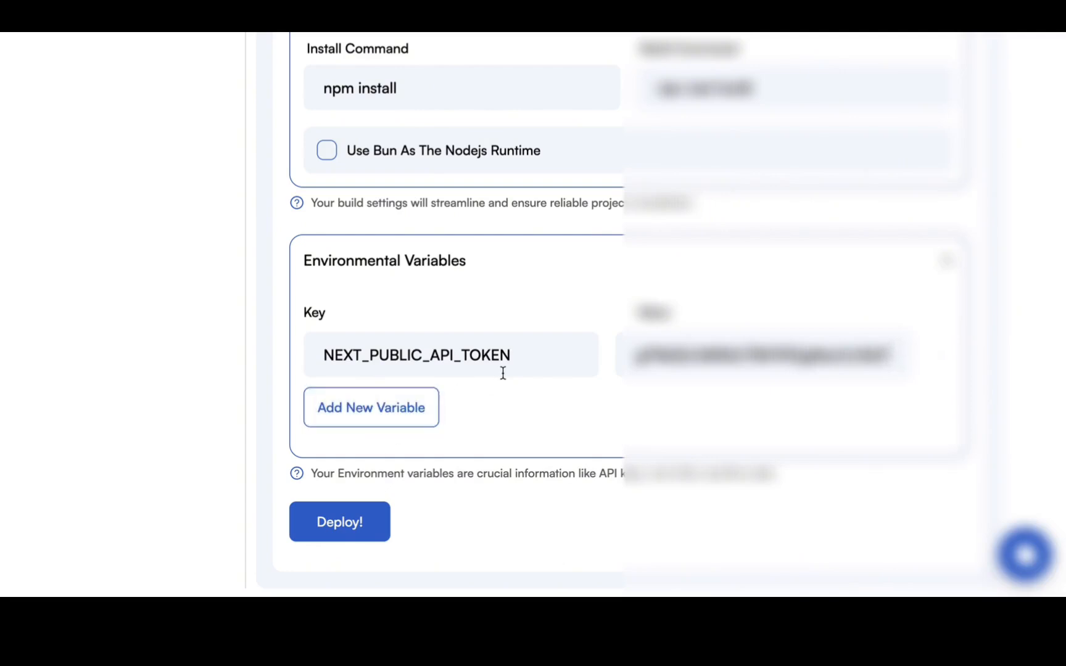
Deploy the blackout project and close its deployment logs window.
left_click(338, 519)
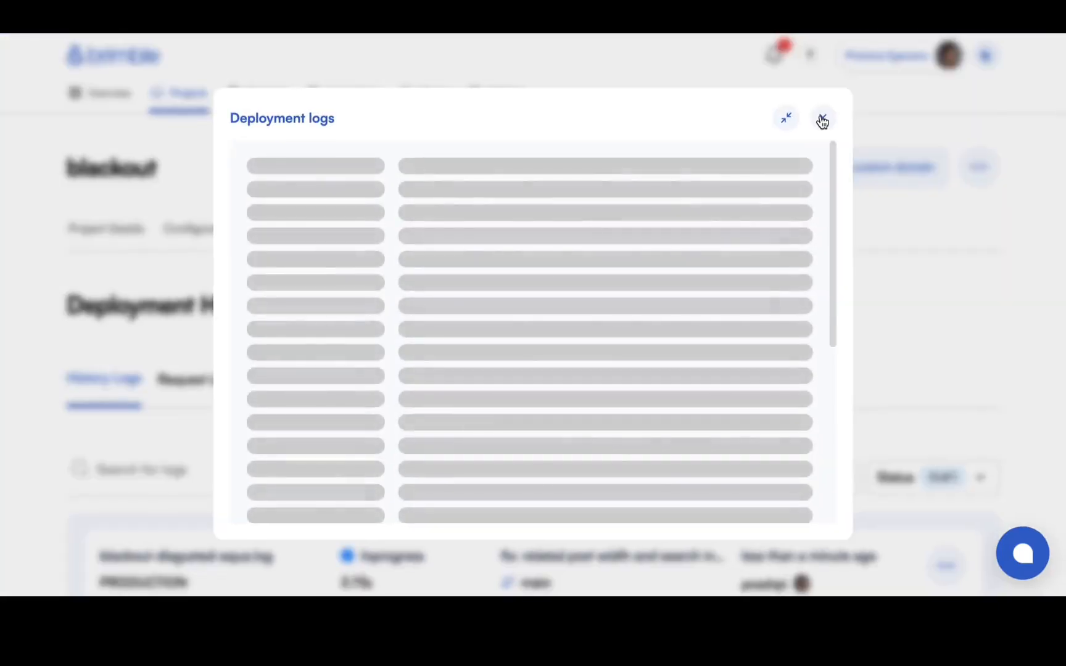
left_click(822, 119)
Examine the production deployment's entry in the history logs and open its list of actions.
scroll(766, 286, "down", 3)
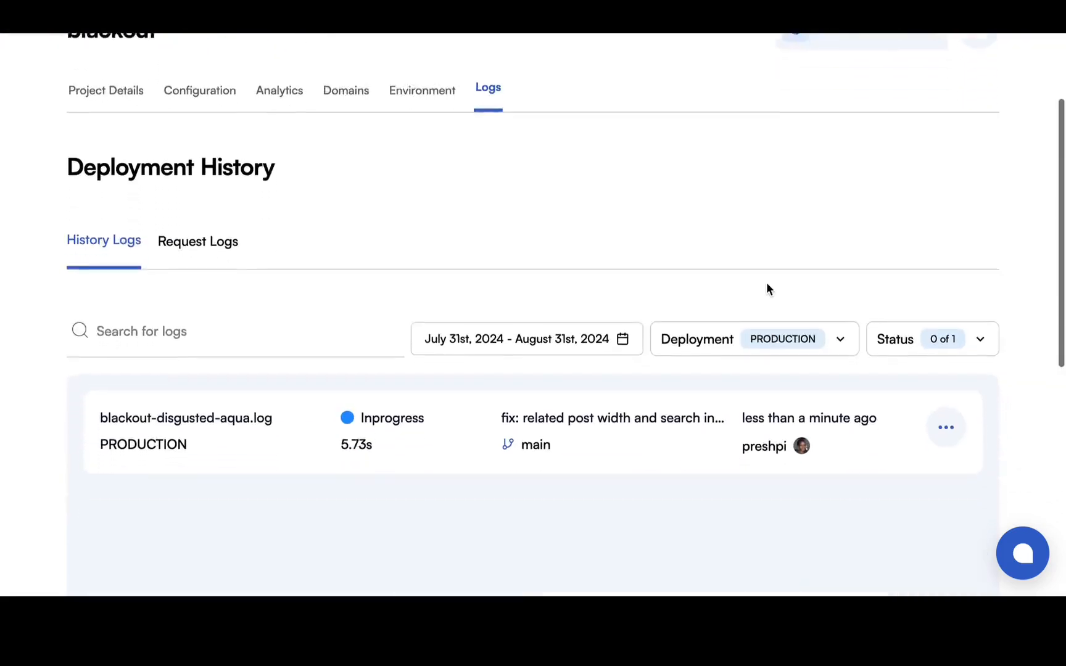
scroll(766, 288, "down", 1)
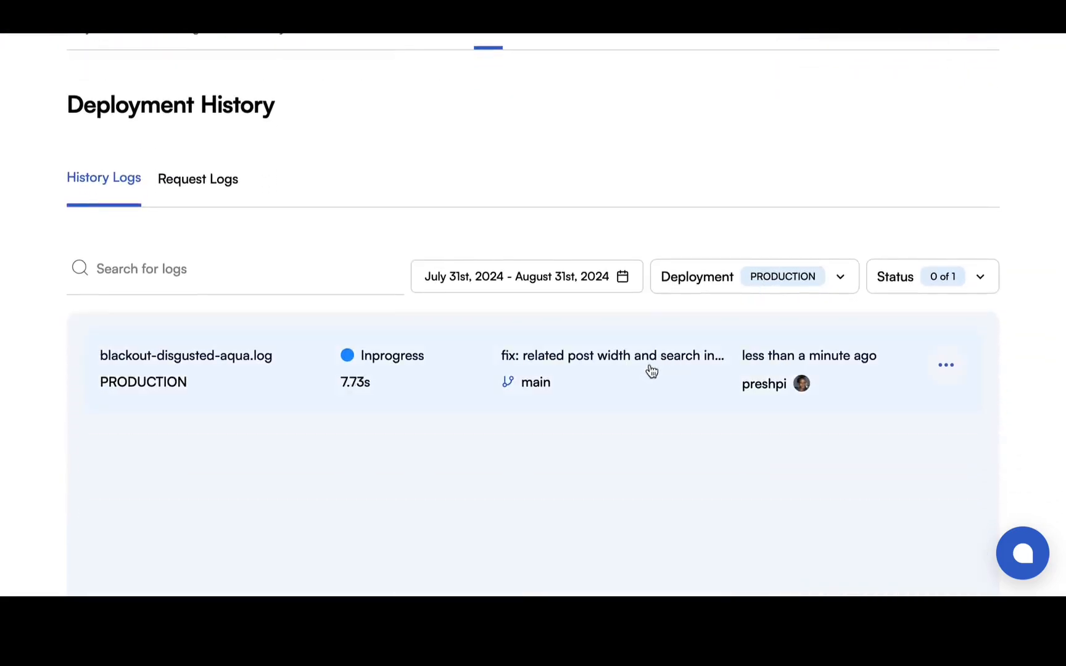
scroll(574, 366, "down", 1)
left_click(945, 298)
left_click(1010, 309)
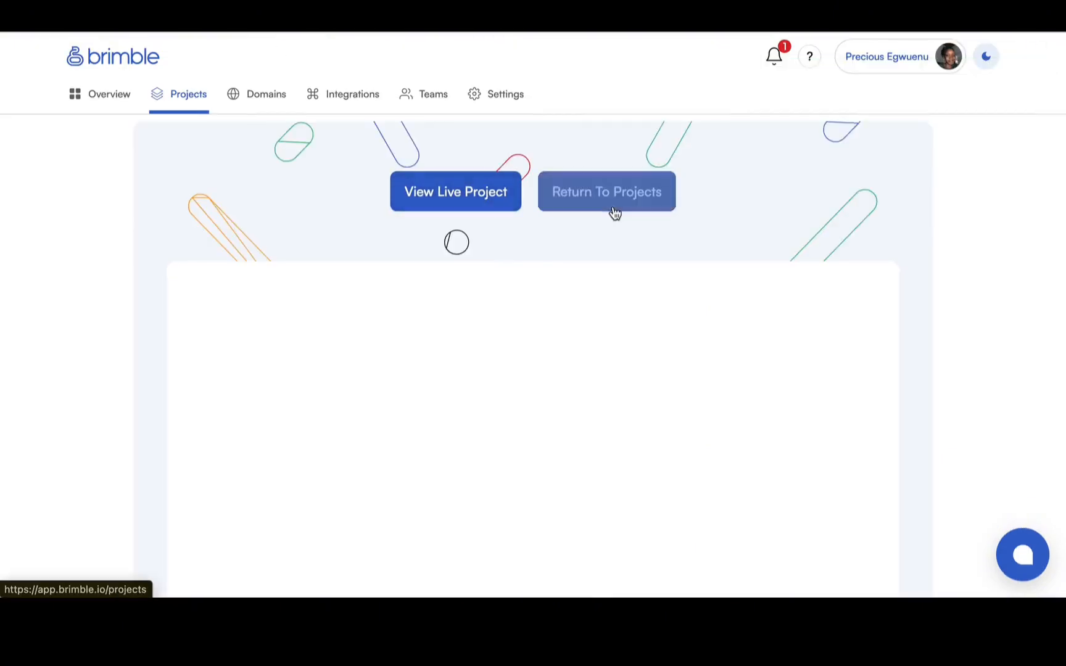
Open the live blackout project and look through the deployed blog's homepage.
left_click(497, 192)
scroll(610, 505, "down", 10)
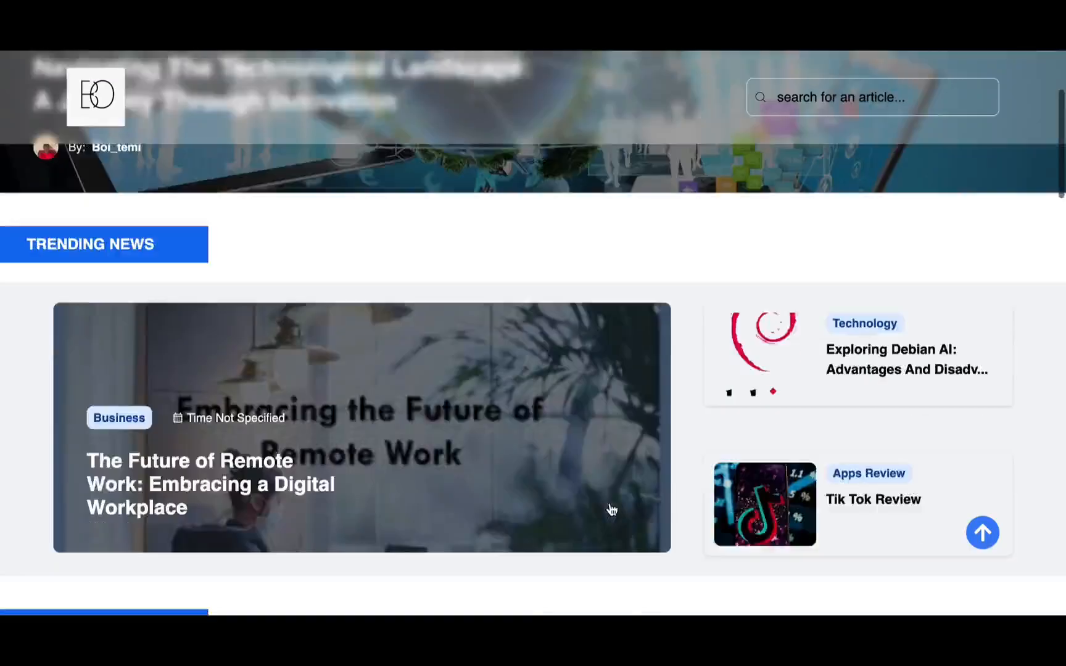
scroll(609, 502, "down", 5)
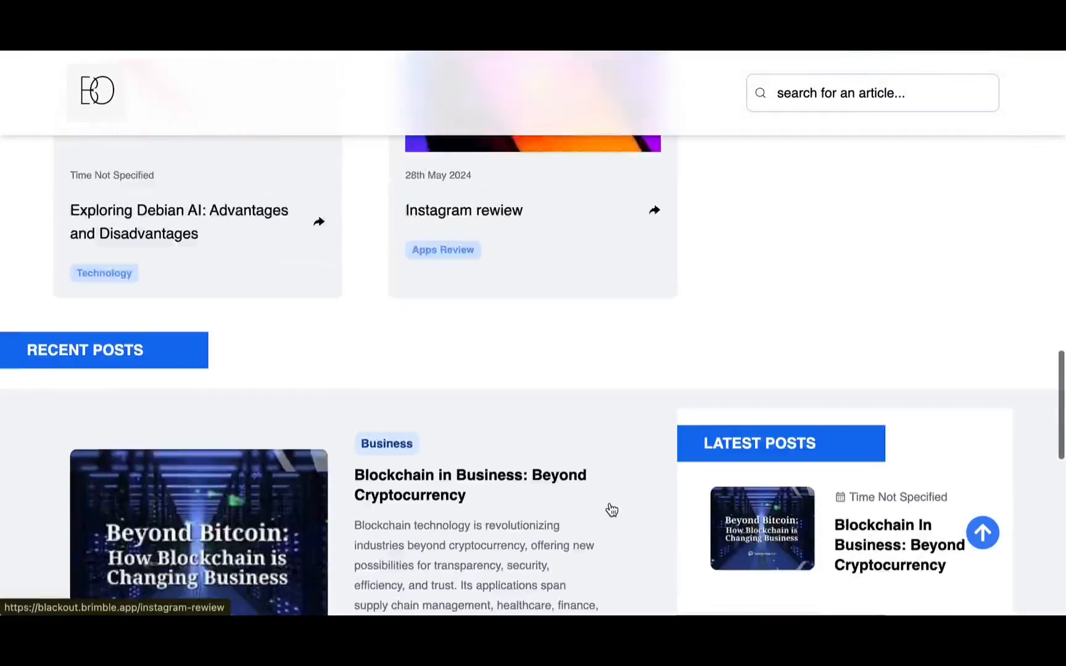
scroll(609, 502, "up", 20)
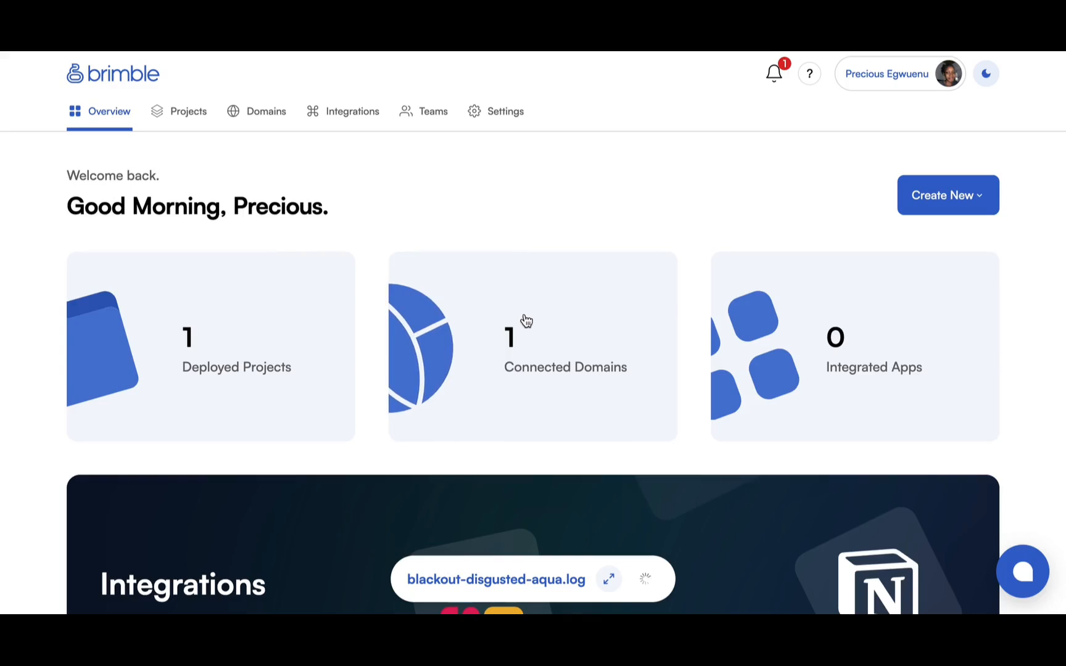
Open the blackout project from the deployed projects on the overview and review its project details.
scroll(545, 306, "down", 1)
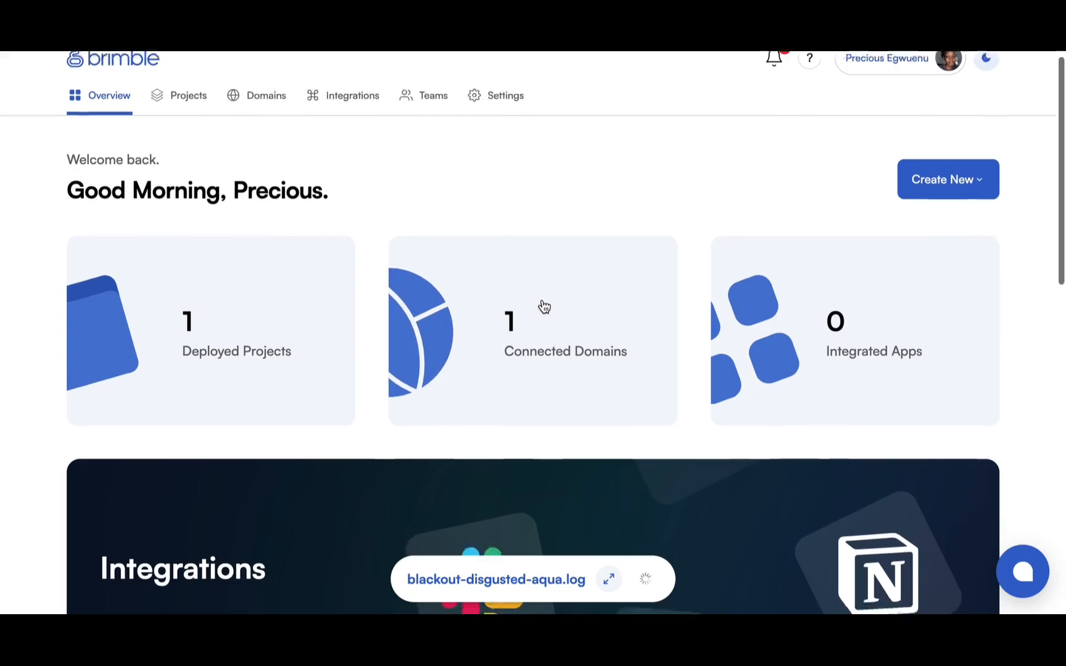
scroll(545, 307, "up", 1)
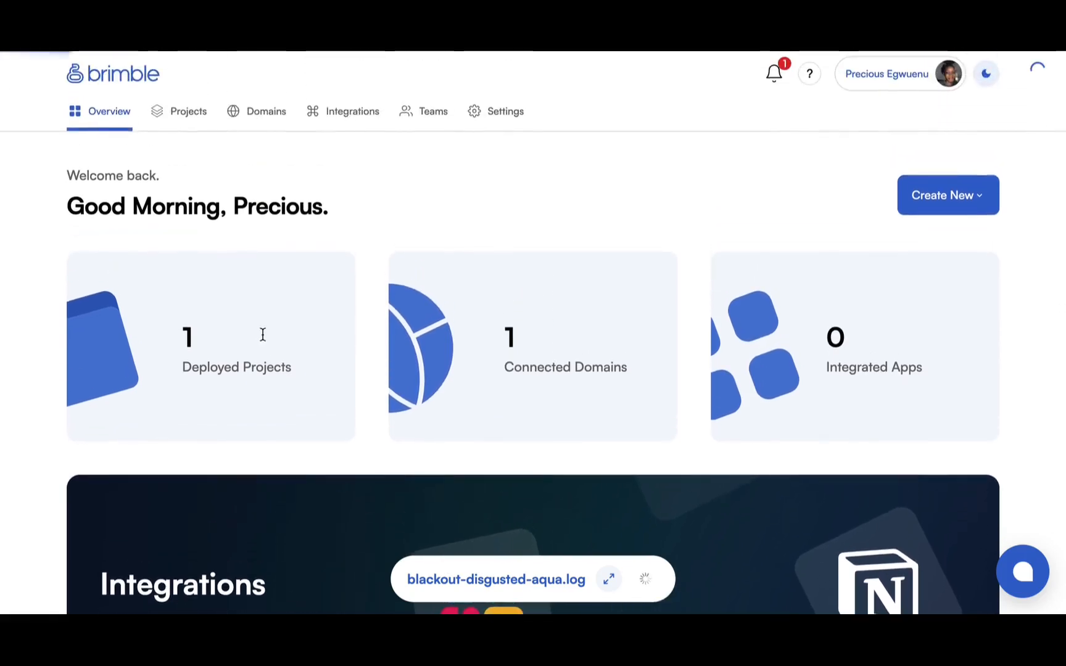
left_click(263, 336)
left_click(974, 159)
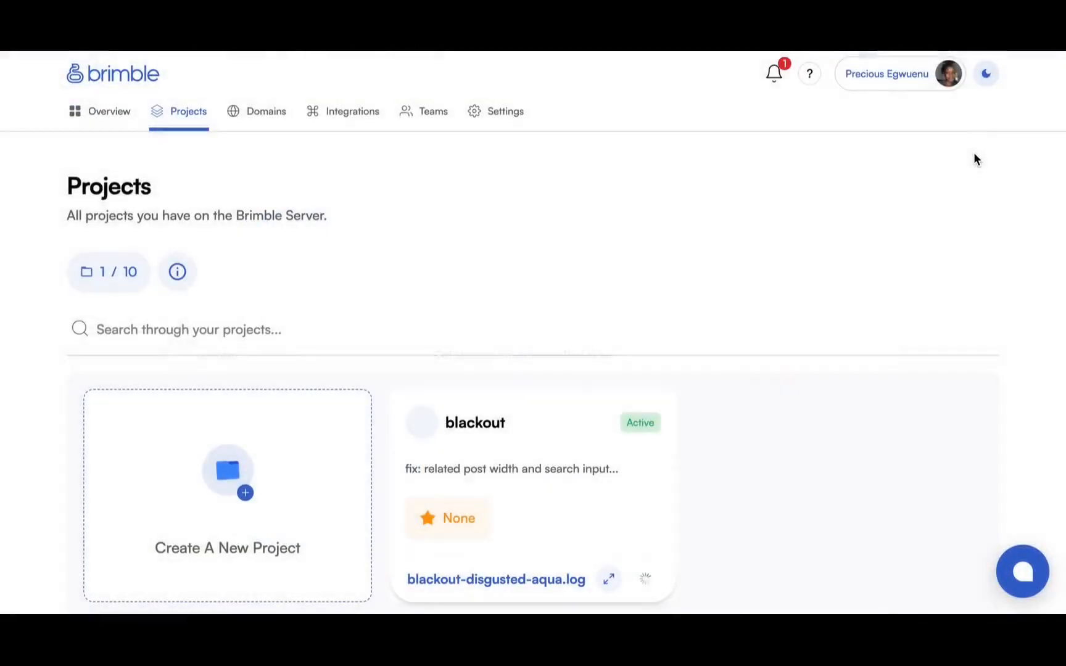
scroll(493, 369, "down", 2)
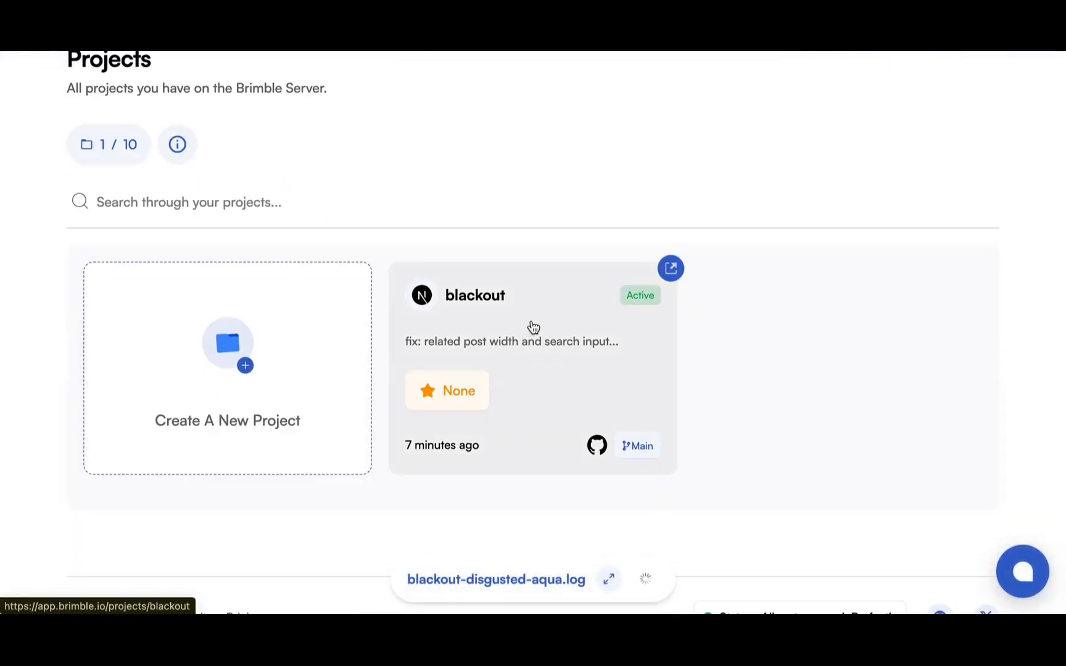
left_click(536, 327)
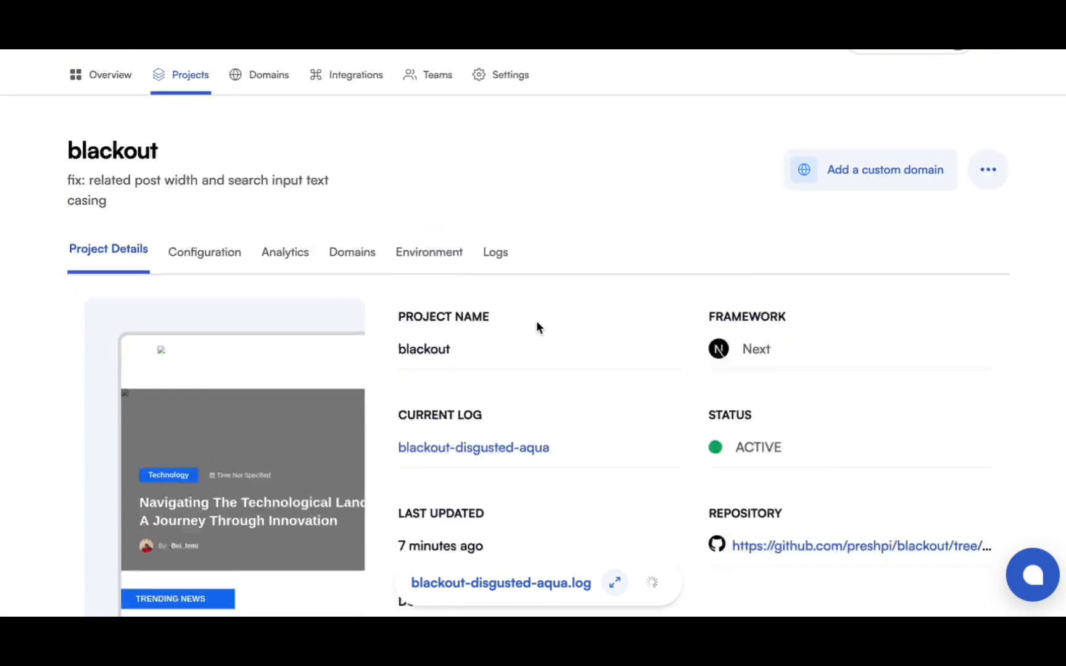
scroll(537, 322, "down", 4)
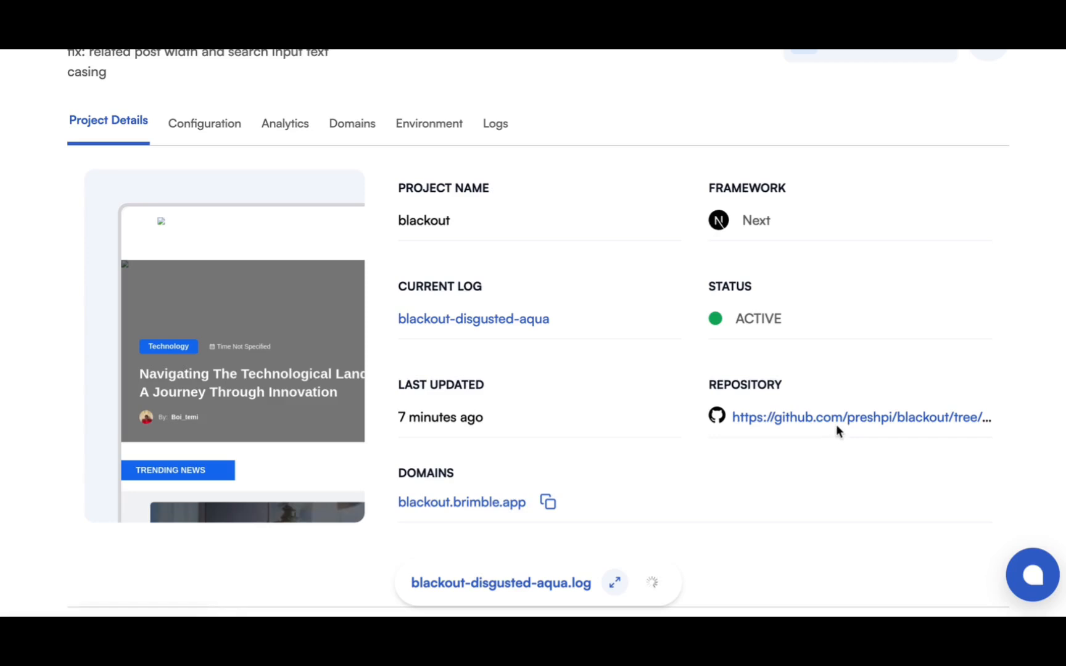
scroll(495, 401, "up", 2)
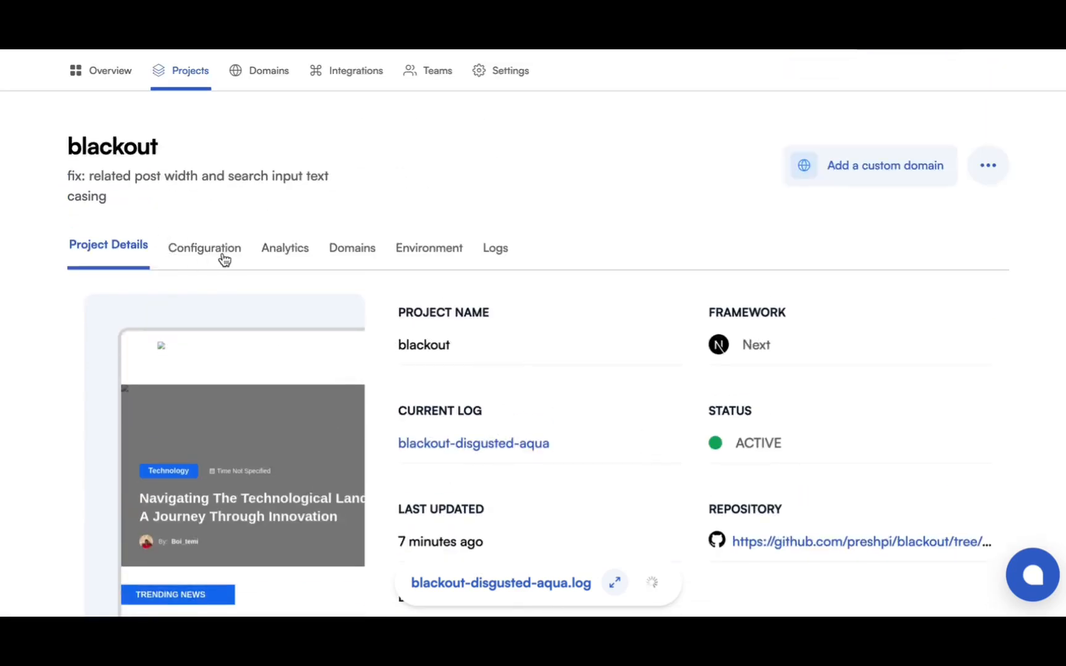
Review the blackout project's configuration, including its deploy branch, root directory, framework and build settings.
left_click(224, 258)
scroll(262, 366, "down", 8)
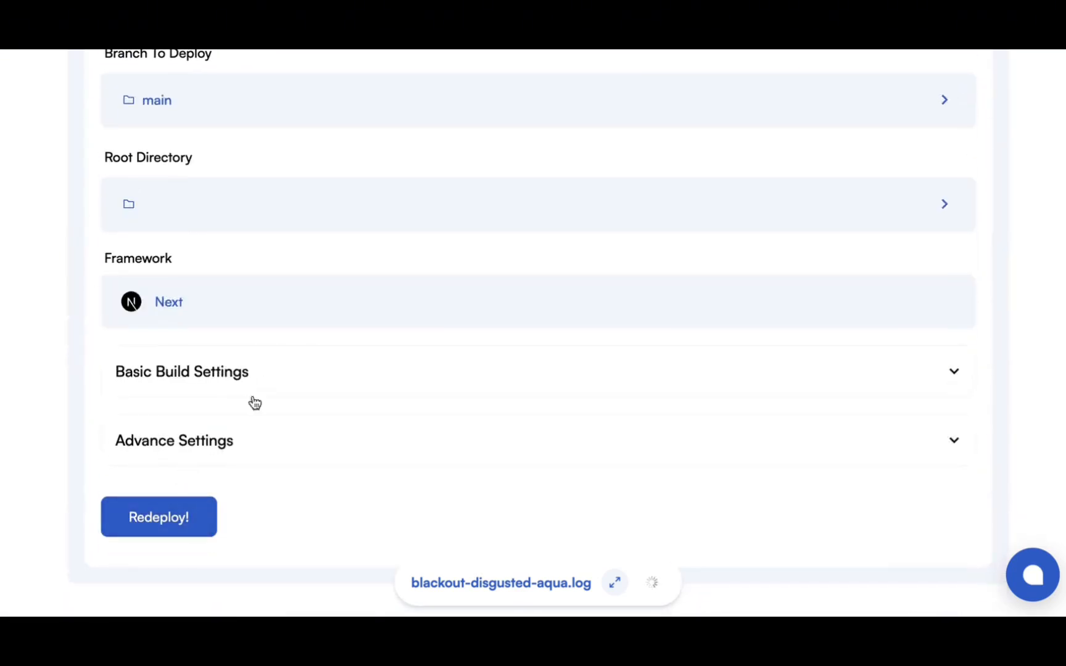
scroll(314, 350, "up", 5)
scroll(314, 349, "up", 4)
View the analytics page of the blackout project.
left_click(288, 294)
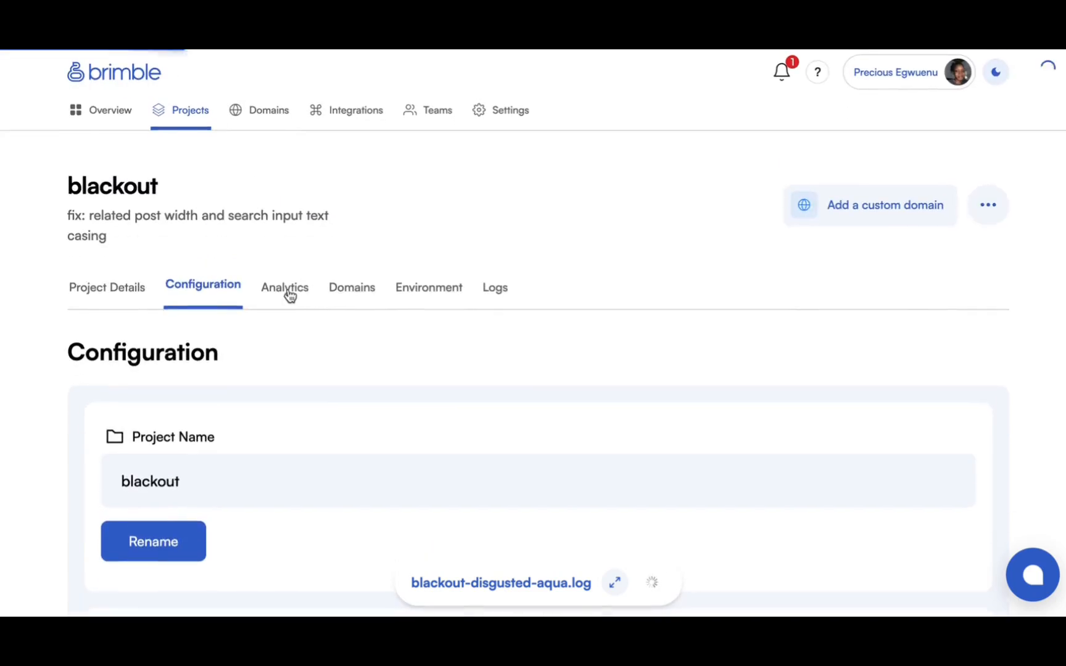
scroll(360, 416, "down", 5)
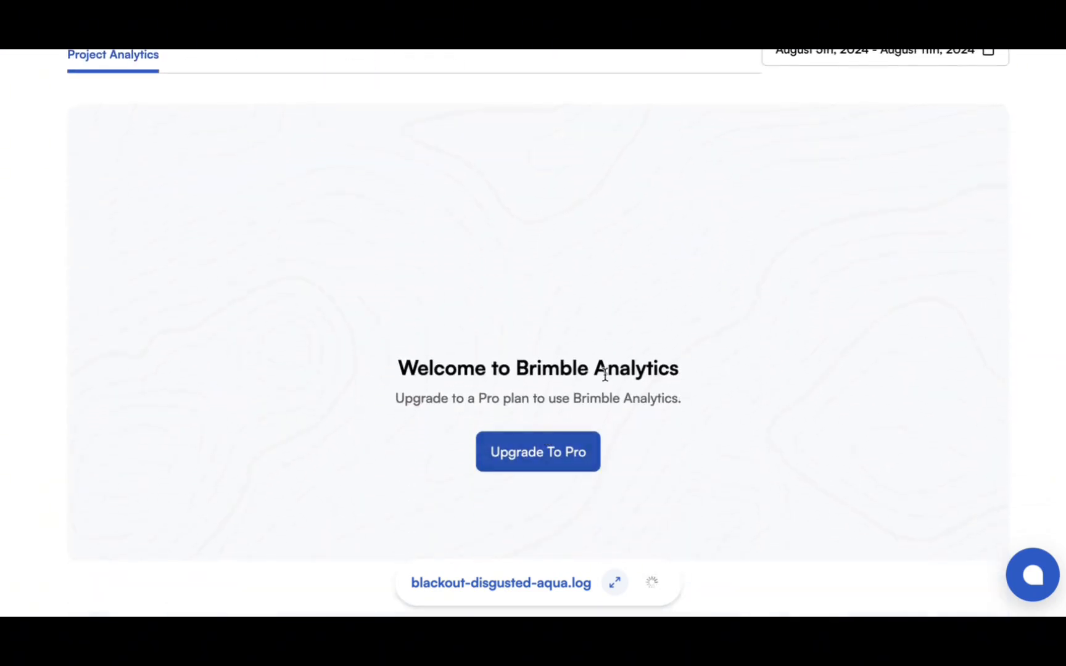
scroll(366, 144, "up", 5)
View the domains attached to the blackout project.
left_click(354, 296)
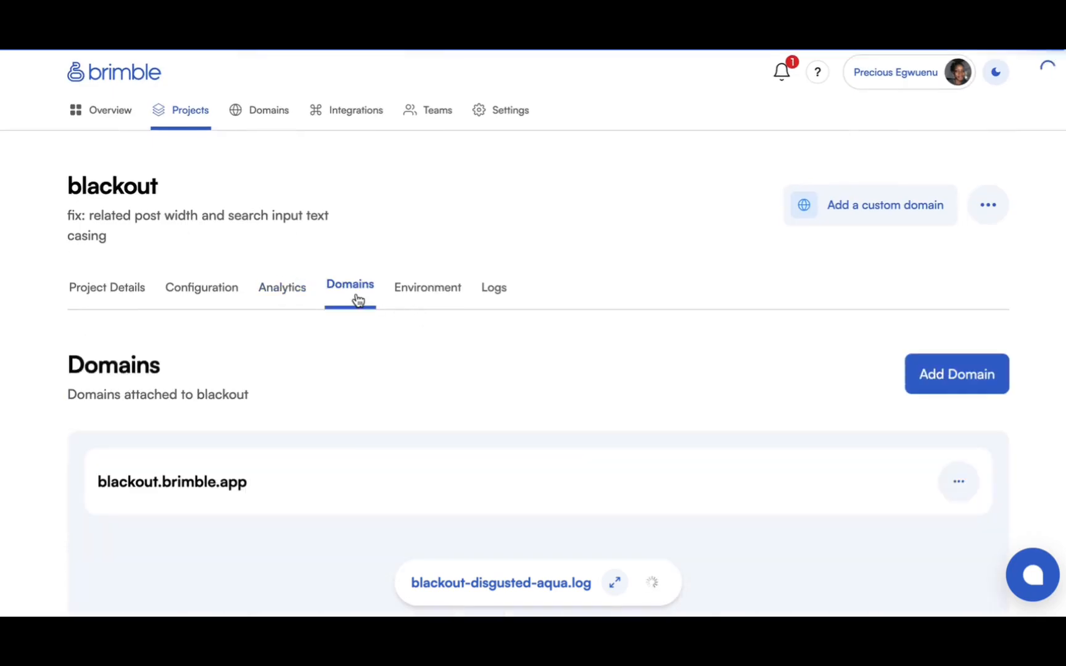
scroll(401, 377, "down", 1)
scroll(619, 276, "down", 4)
scroll(649, 274, "up", 5)
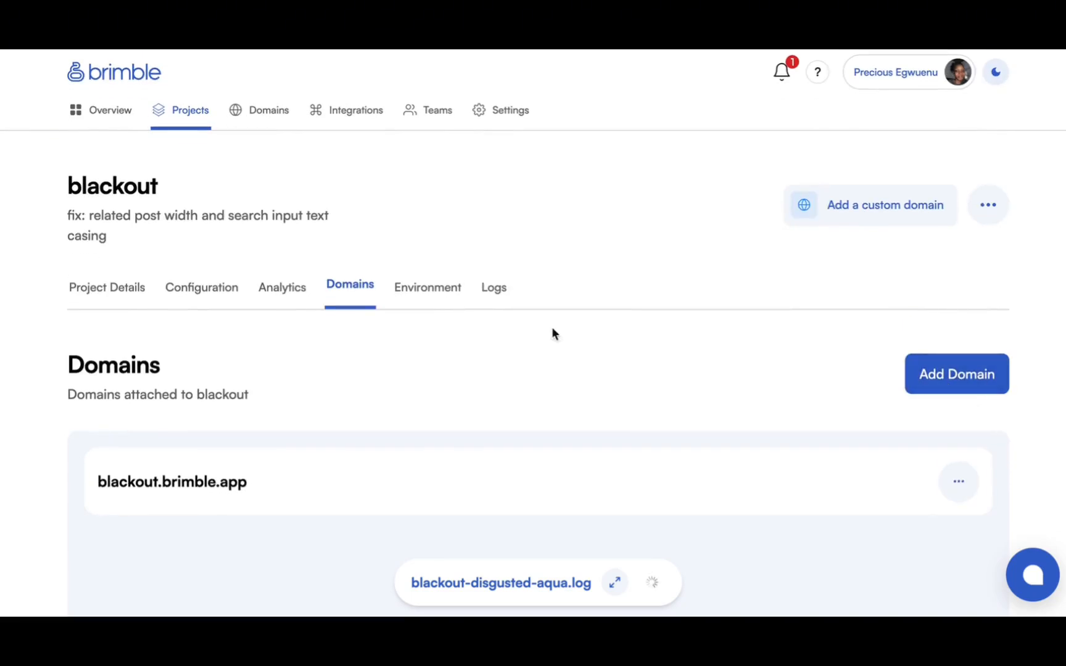
Review the project's production environment variables, open the raw editor and cancel it without making changes.
left_click(430, 296)
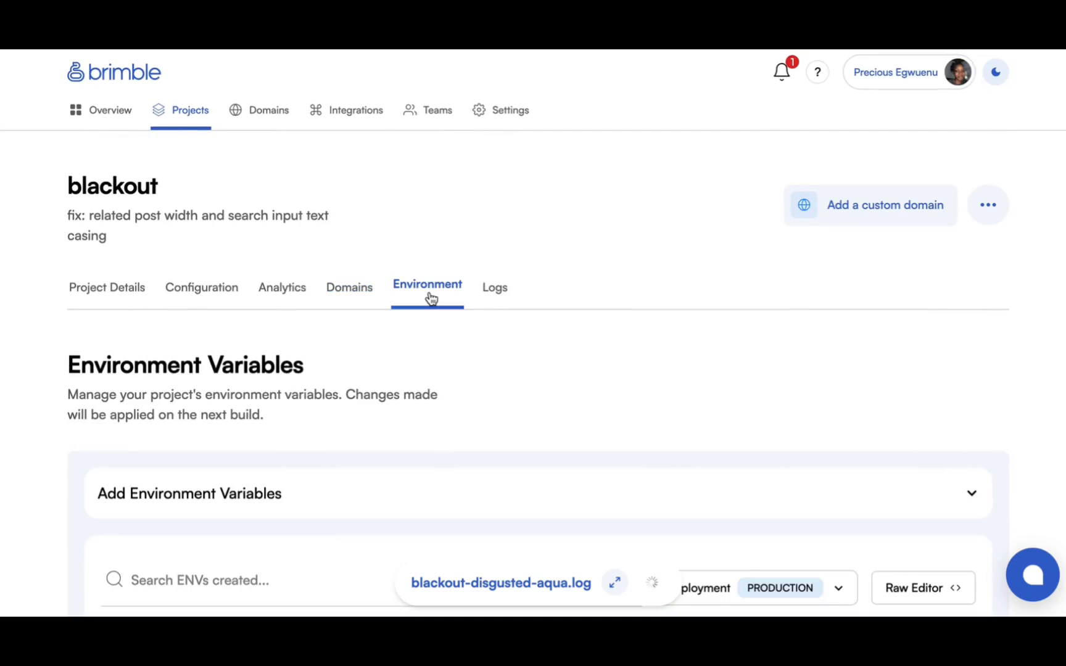
scroll(407, 389, "down", 3)
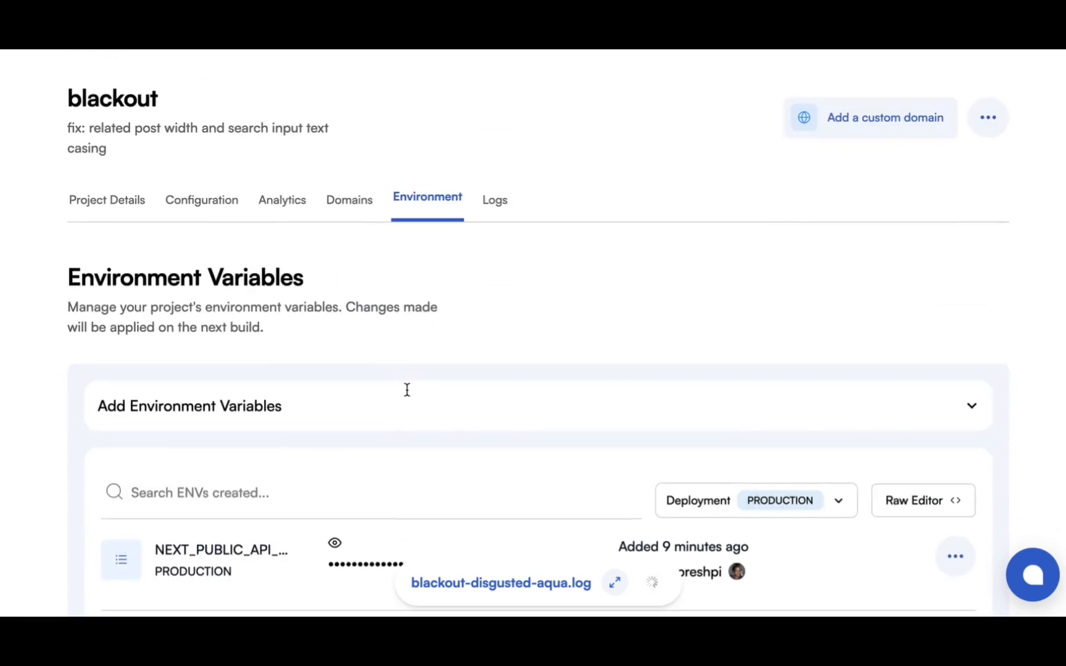
scroll(407, 397, "down", 5)
left_click(881, 346)
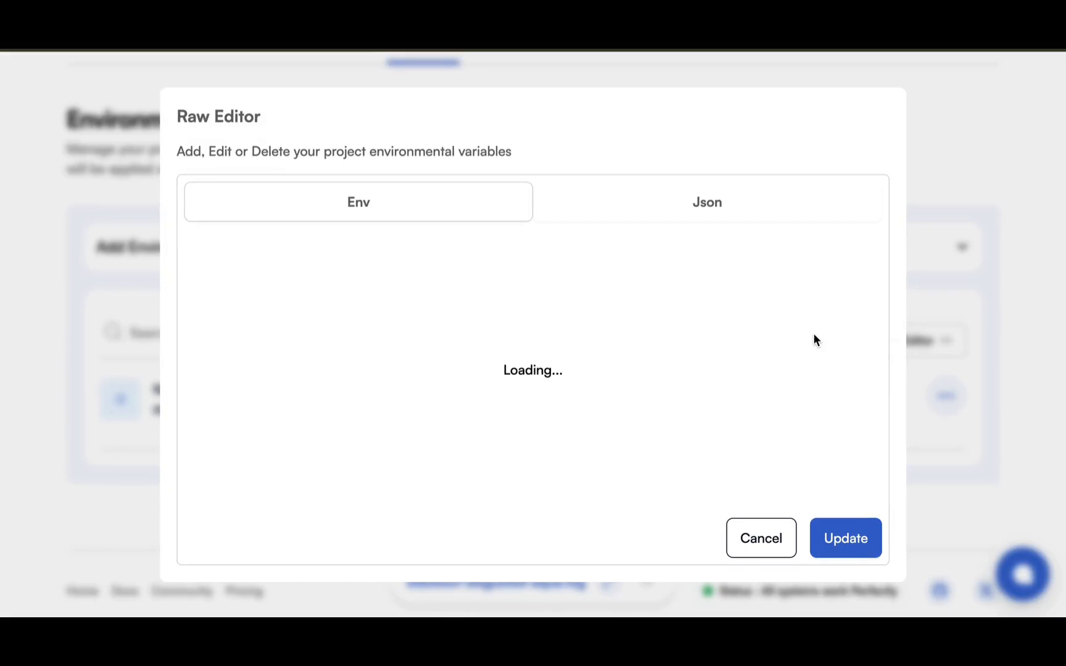
left_click(746, 543)
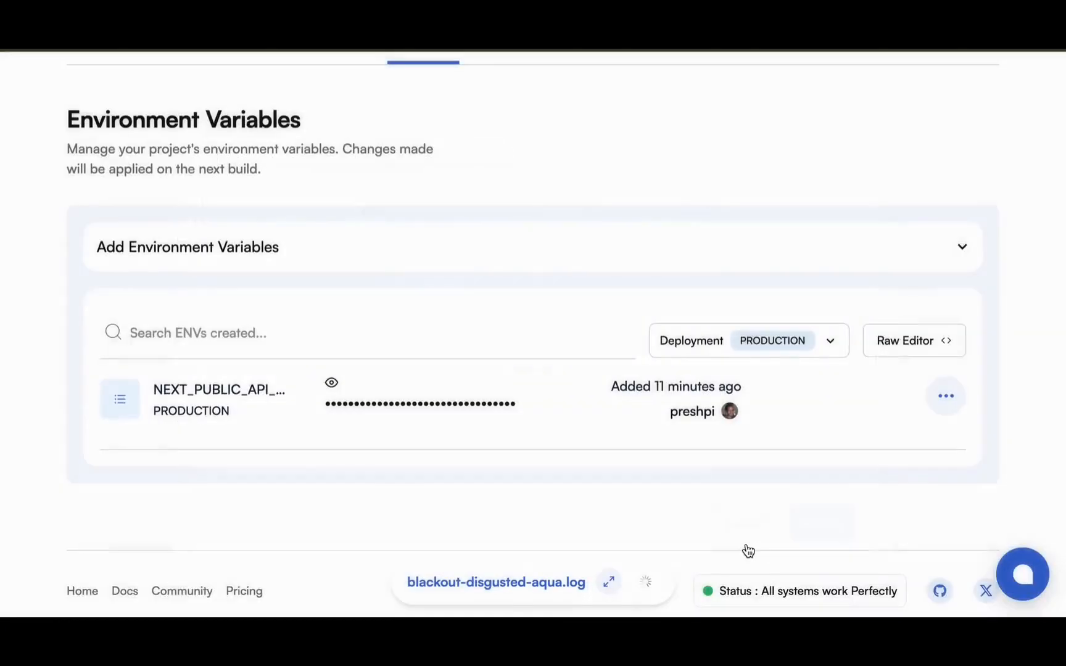
scroll(500, 389, "up", 8)
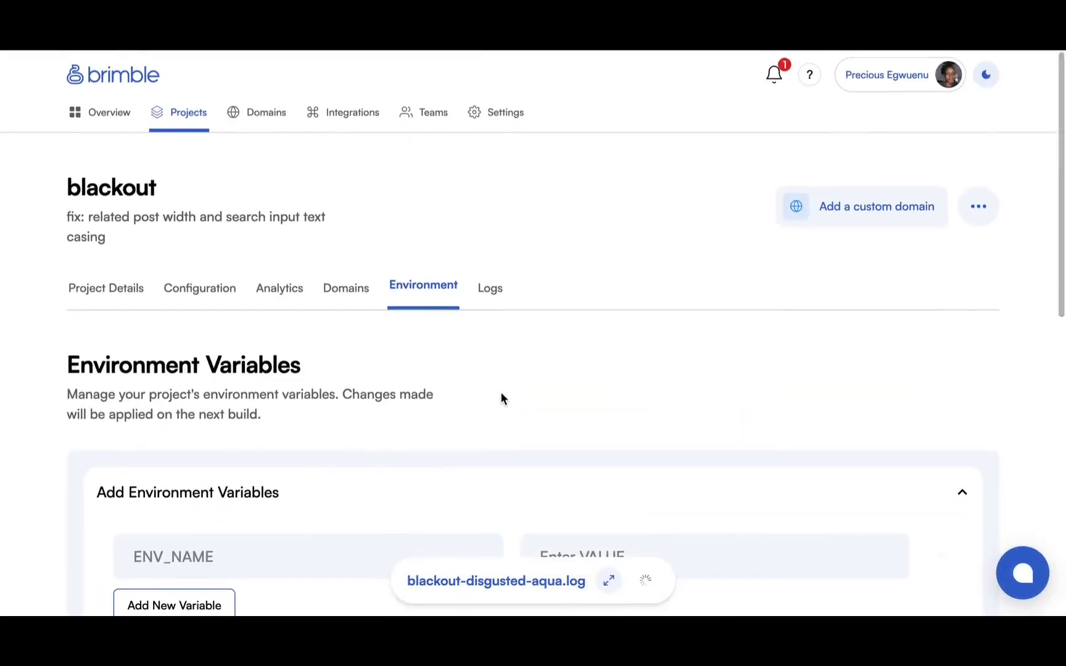